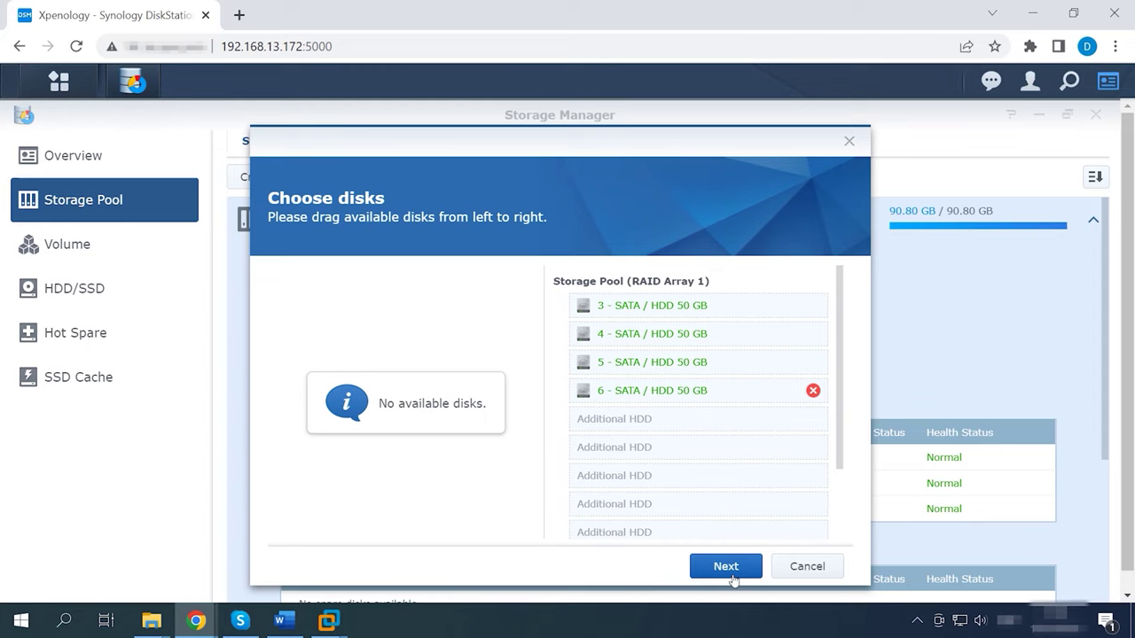
Add disk 6 to the RAID array of Storage Pool 1, accept erasing its data and apply the expansion
click(732, 576)
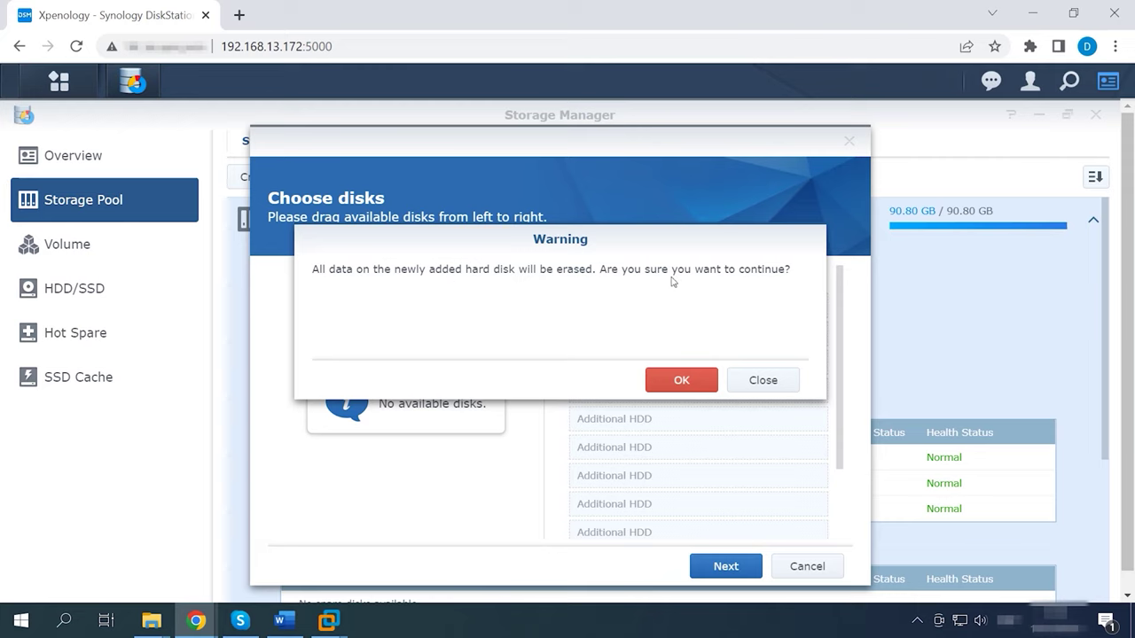
click(697, 387)
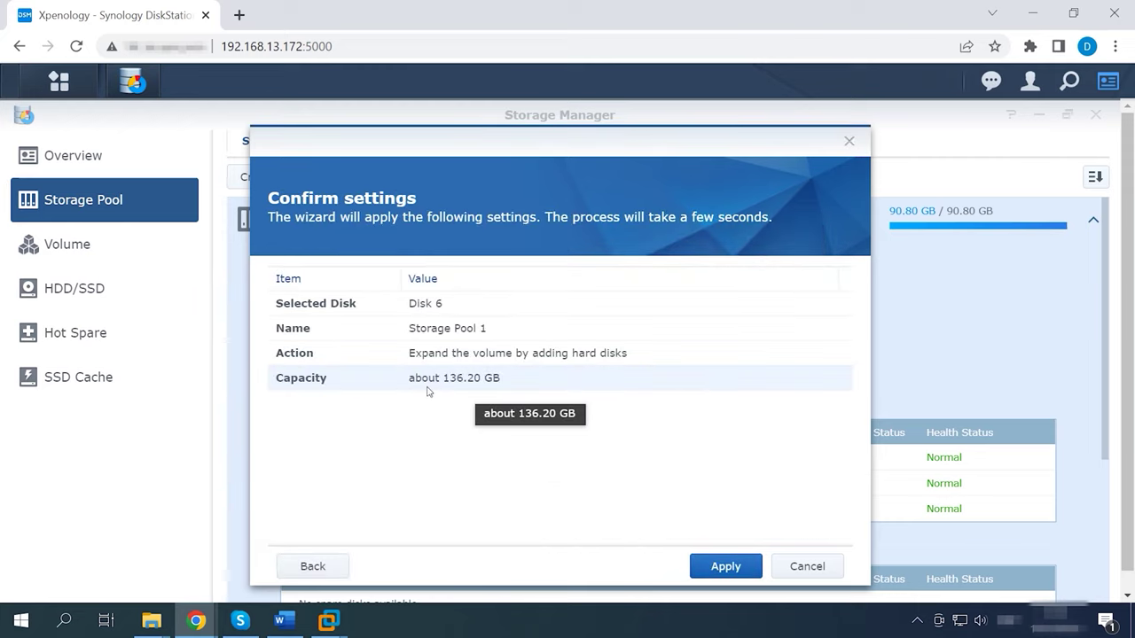
click(725, 567)
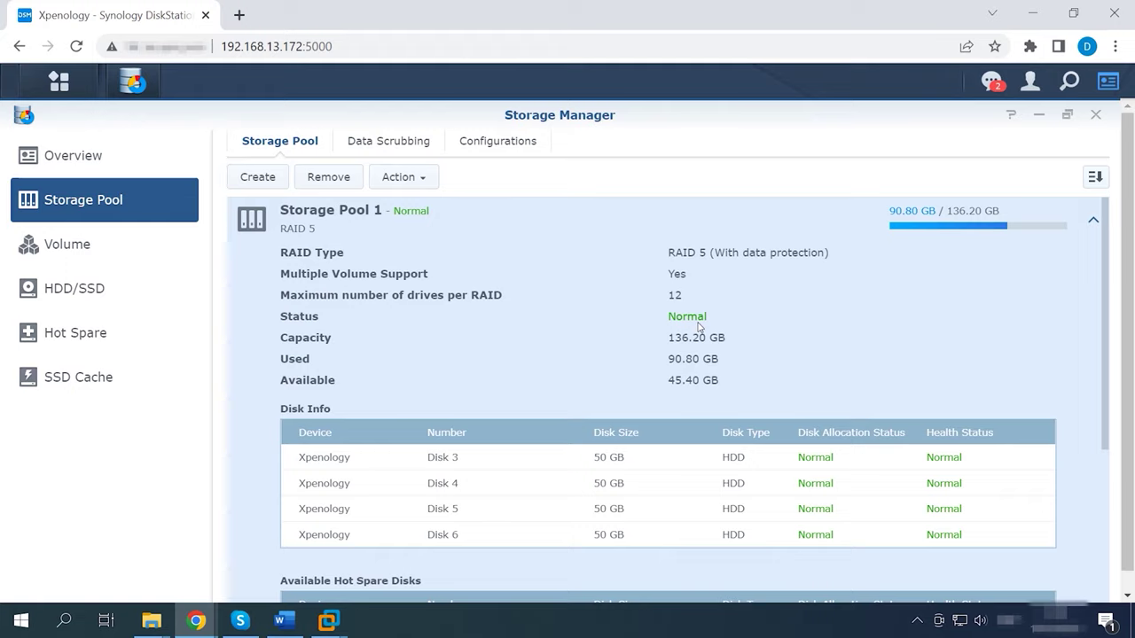
Set the allocated size of Volume 1 to the maximum of 136 GB in its configuration
click(88, 258)
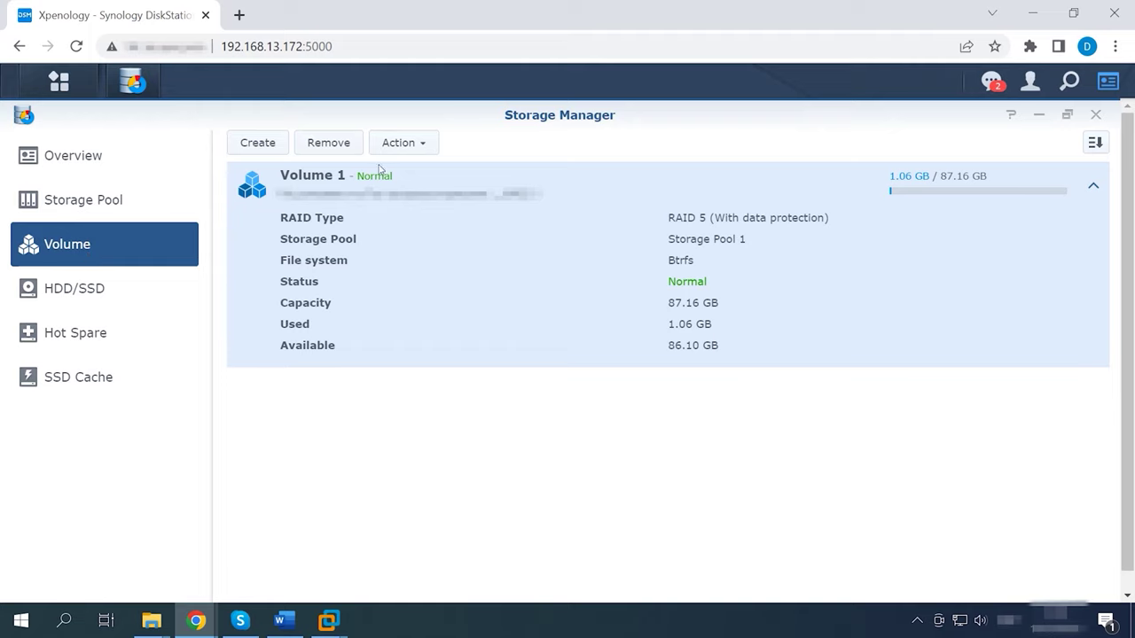
click(416, 146)
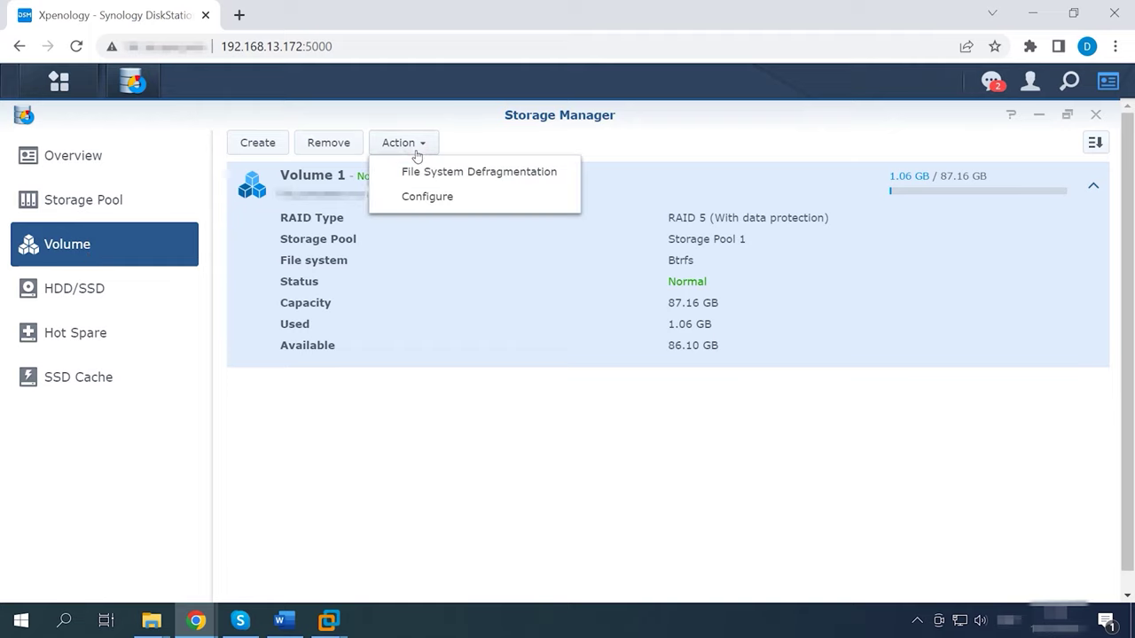
click(454, 207)
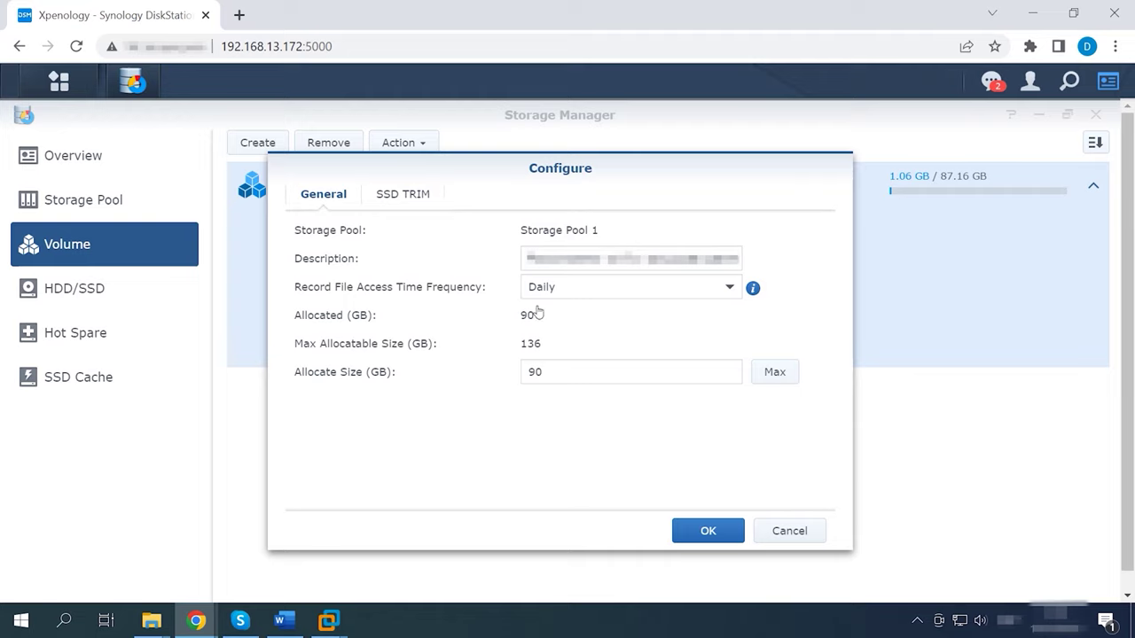
click(775, 373)
click(709, 536)
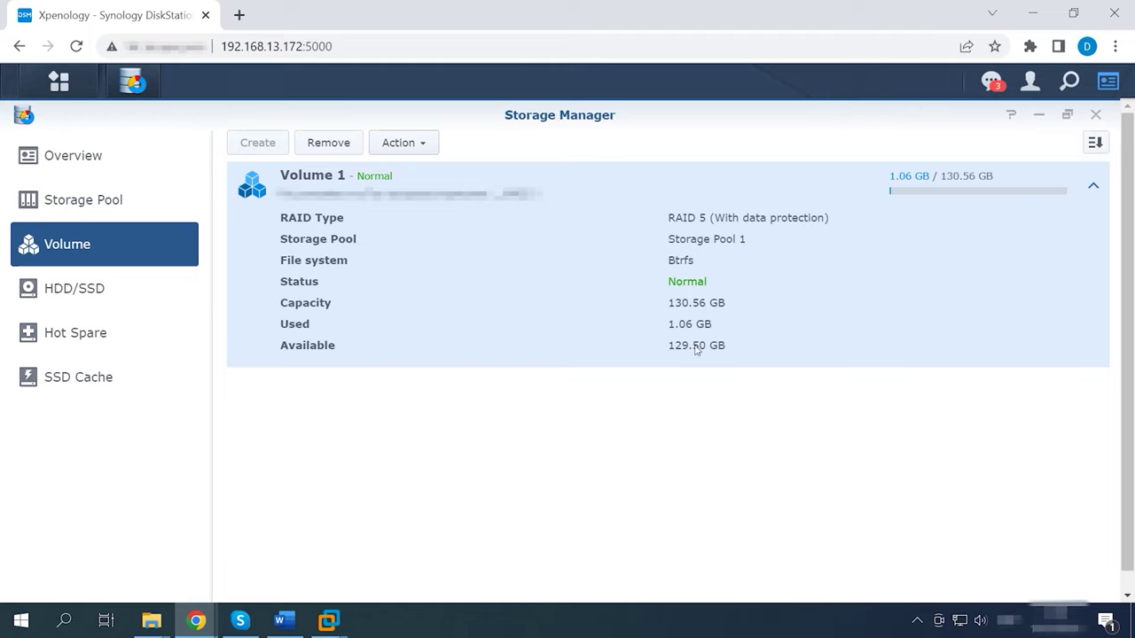
Check the capacity, member disks and storage allocation of Storage Pool 1
click(55, 194)
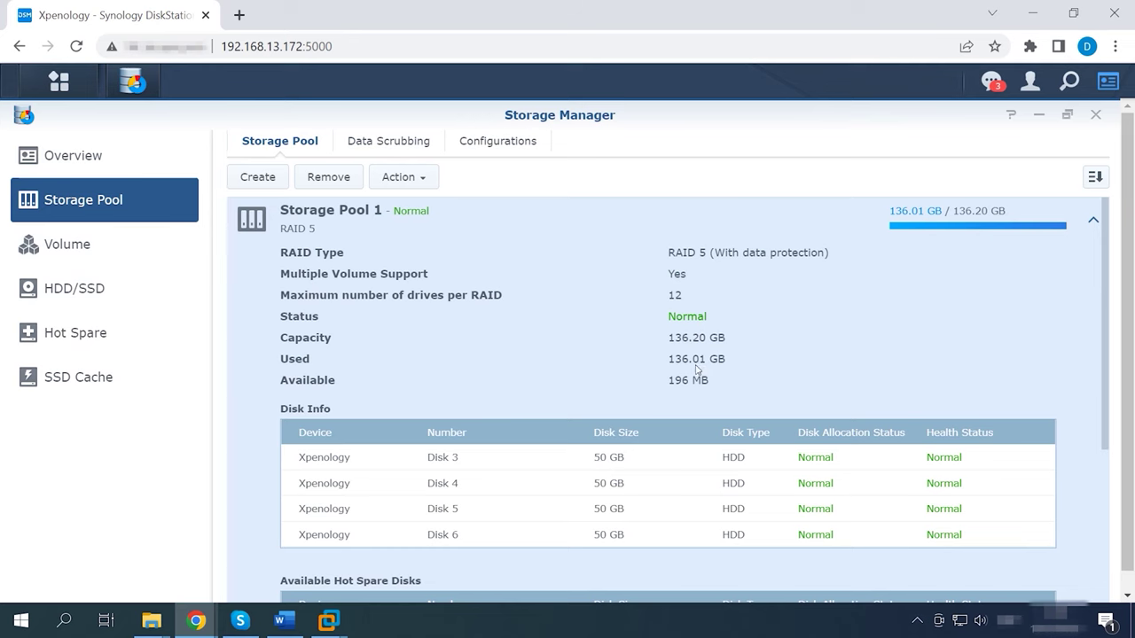
scroll(703, 372, down, 4)
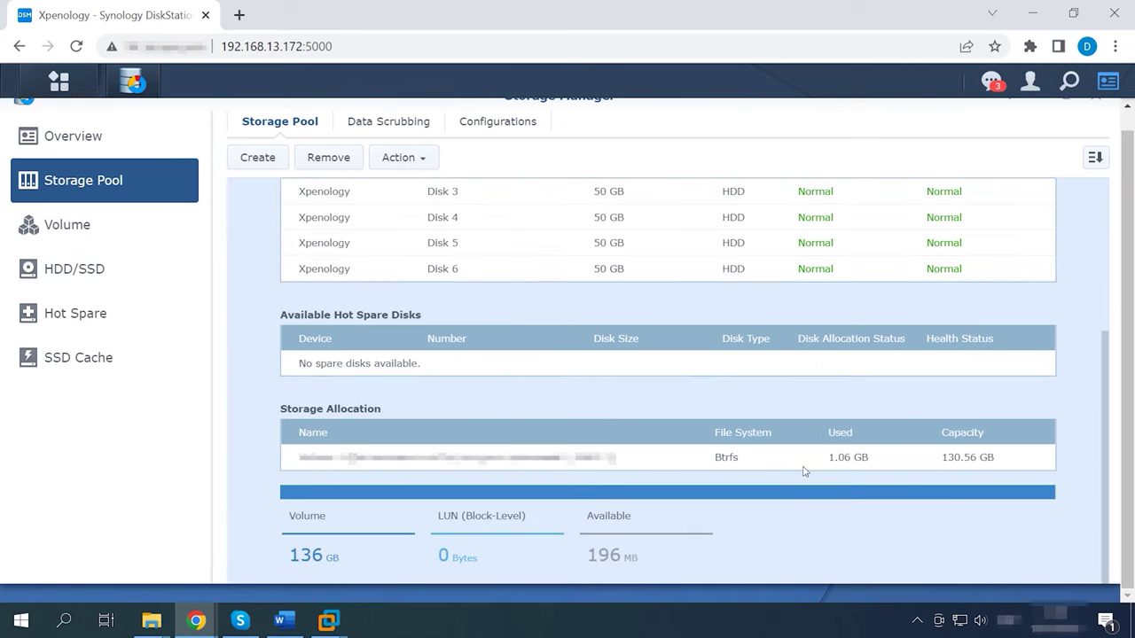
scroll(886, 454, up, 5)
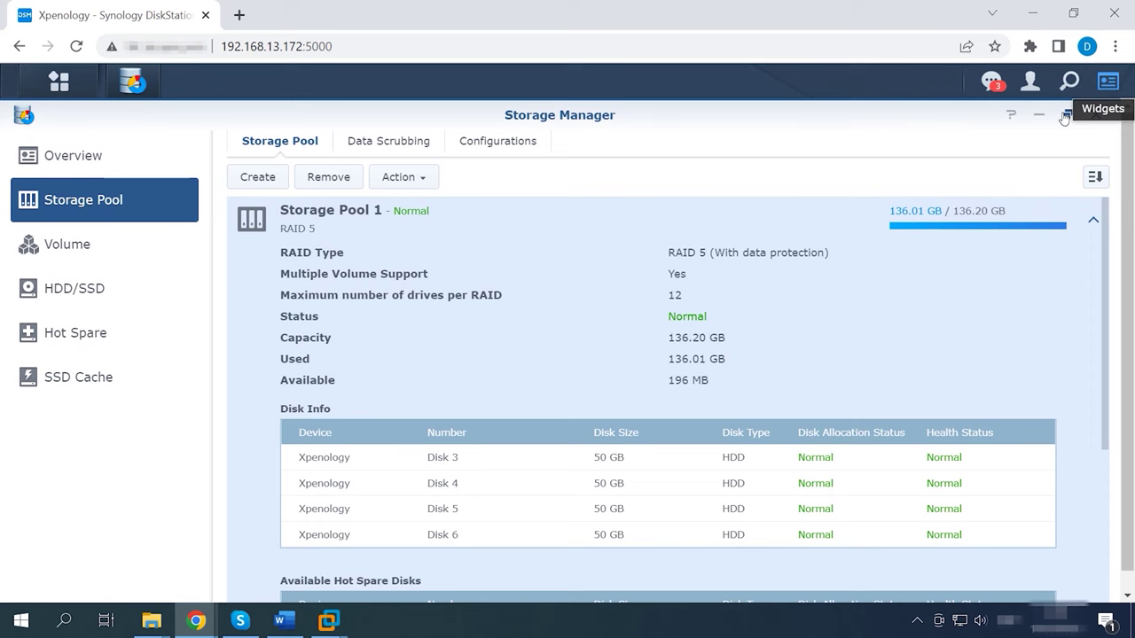
Minimize Storage Manager and check the contents of the Car and look folders in File Station
click(1037, 114)
click(75, 333)
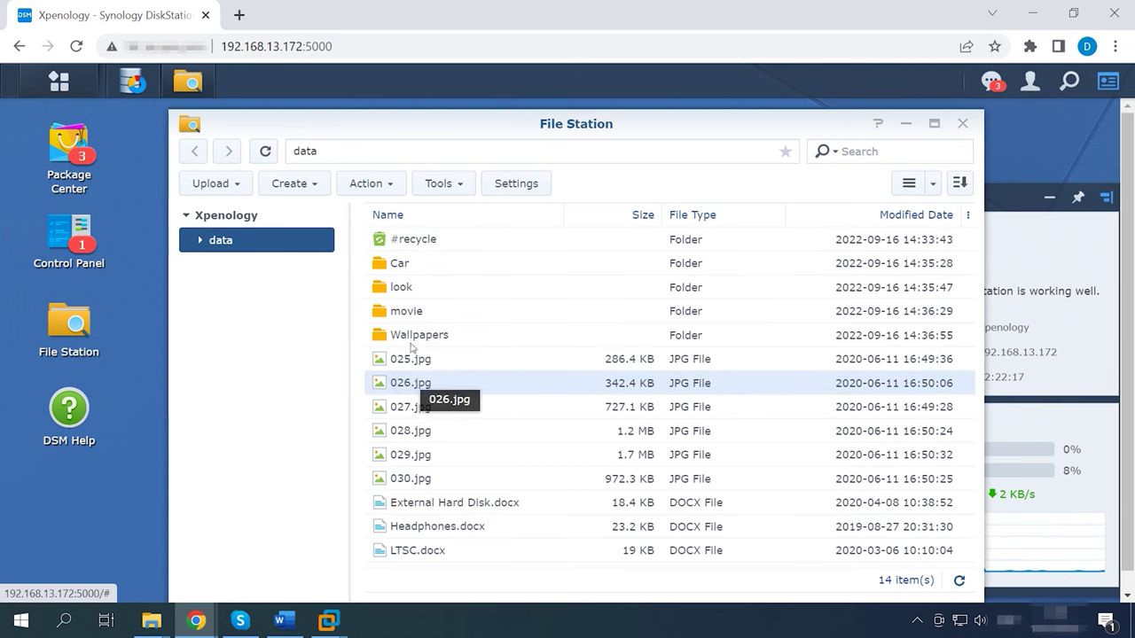
double_click(400, 263)
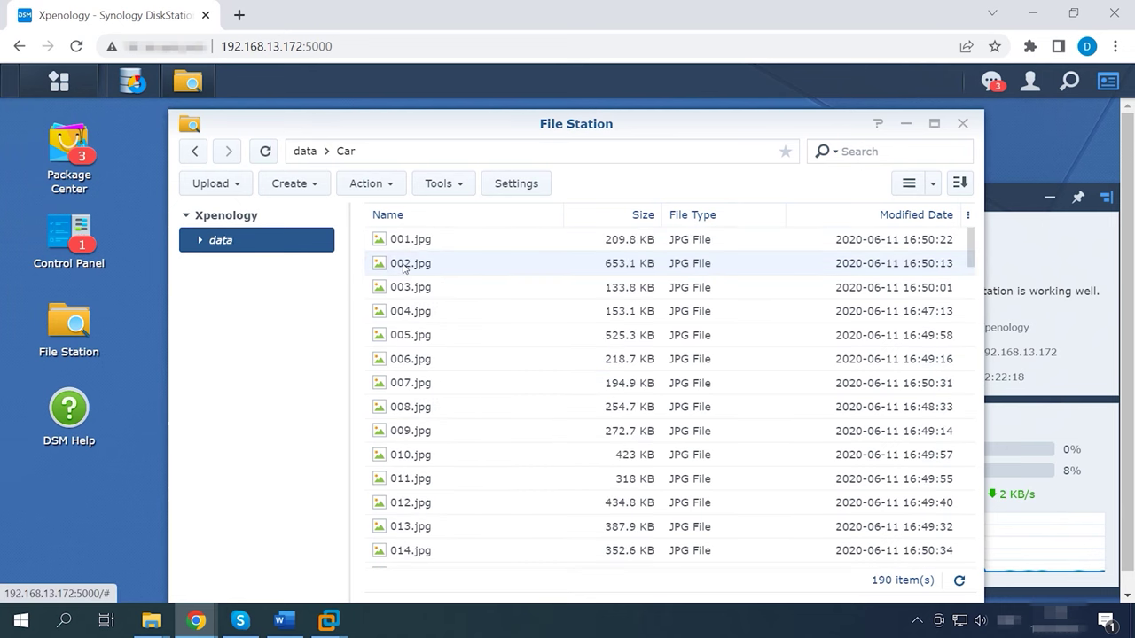
click(195, 152)
double_click(420, 290)
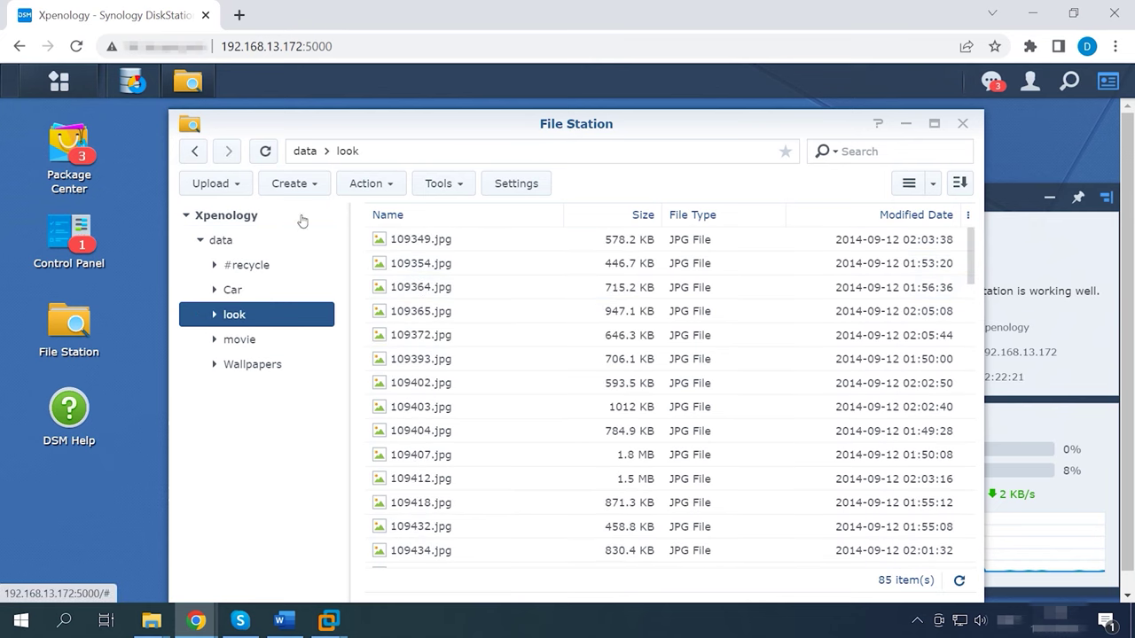
click(195, 151)
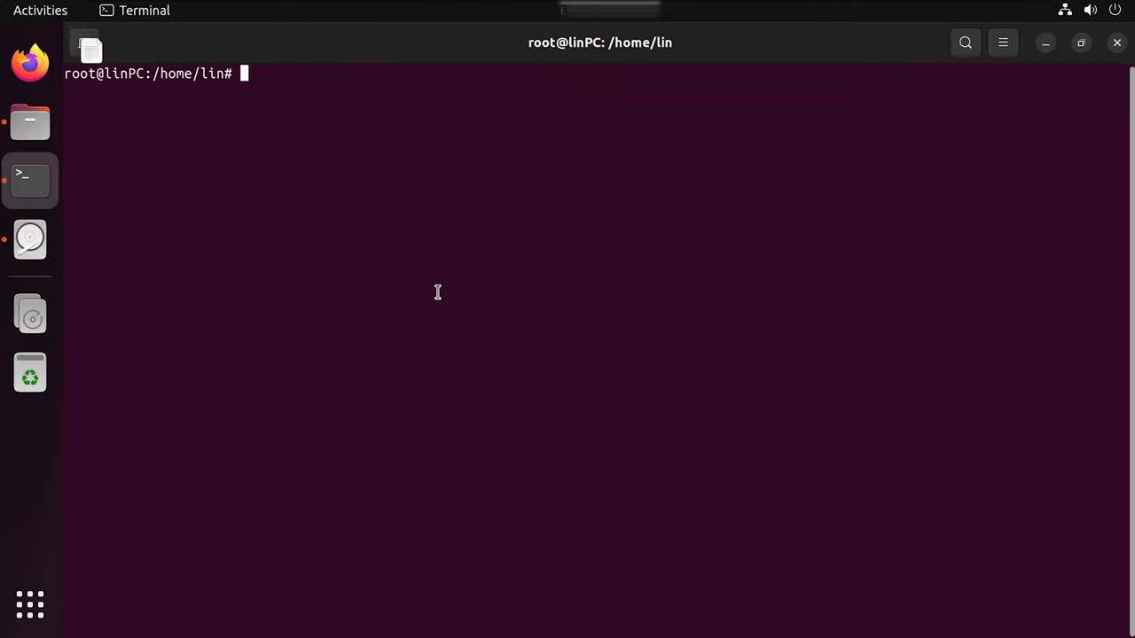
List the partitions with cat /proc/partitions in the Linux terminal and highlight the sde disk entry
text(cat /proc/partitions)
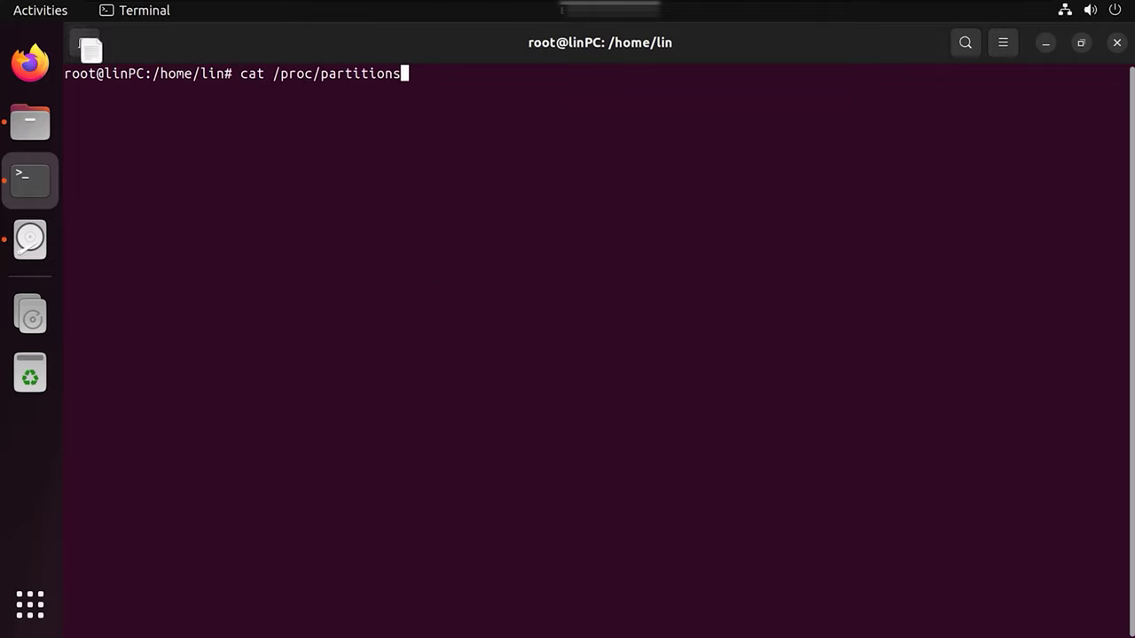
key(Return)
drag(87, 427, 111, 437)
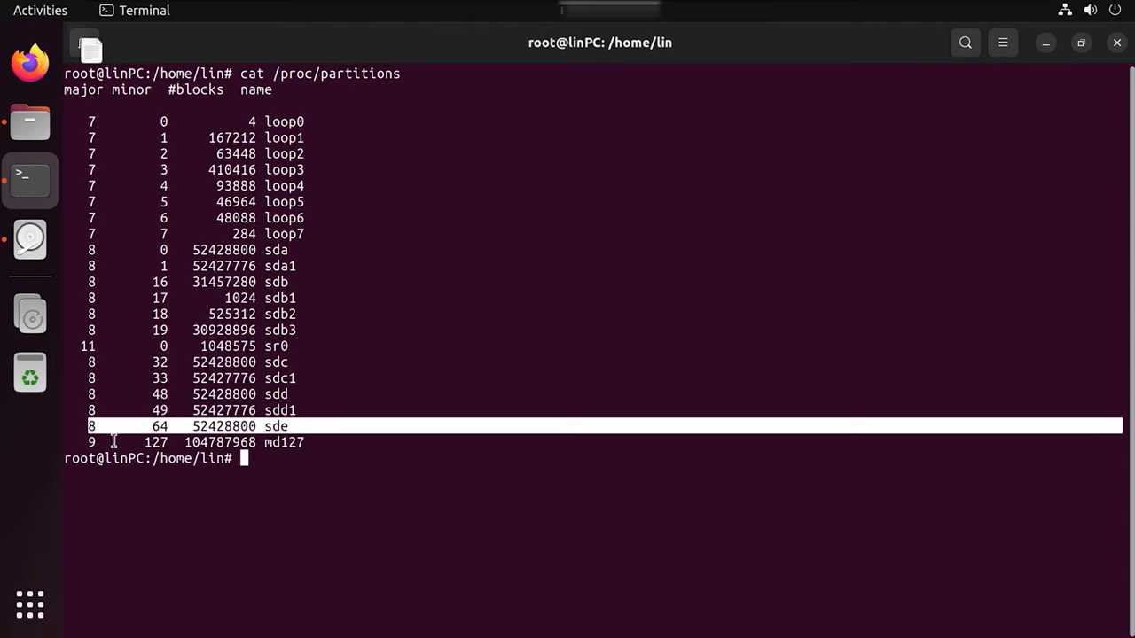
click(261, 464)
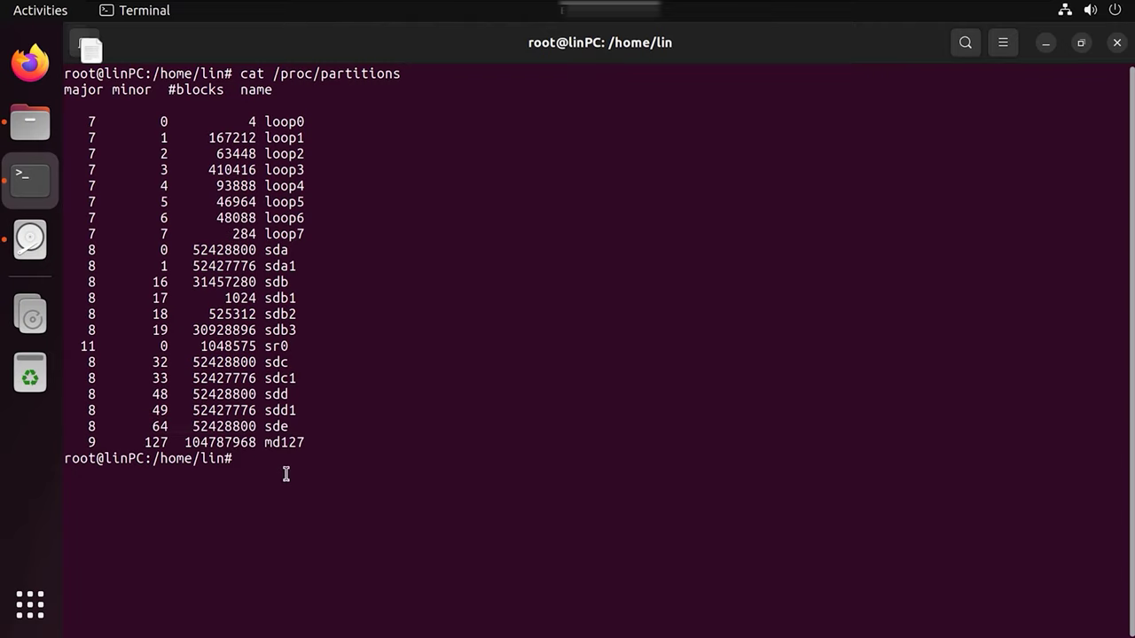
Start fdisk on /dev/sde and print its partition table
text(fdisk /dev/sde)
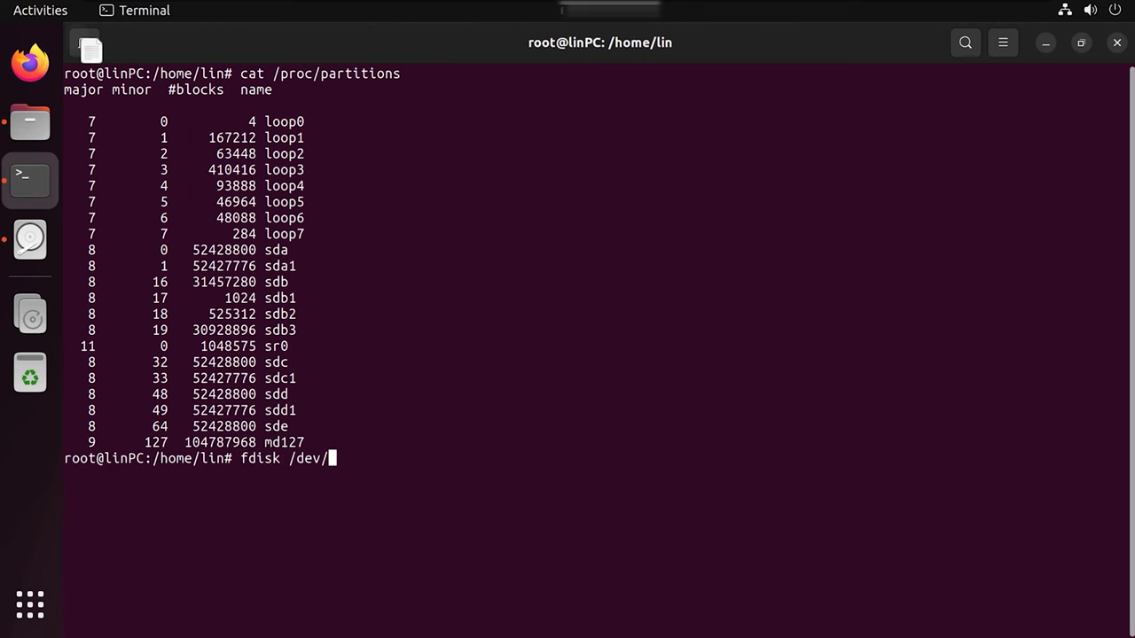
key(Return)
text(p)
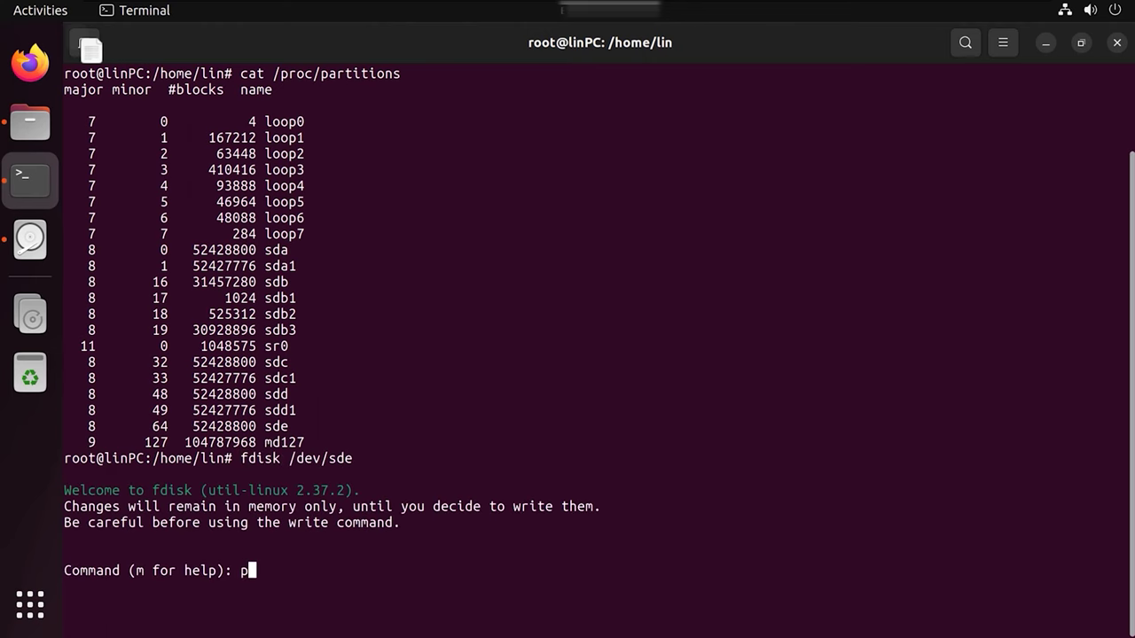
key(Return)
Create a new primary partition number 1 on /dev/sde with the default first and last sectors
text(n)
key(Return)
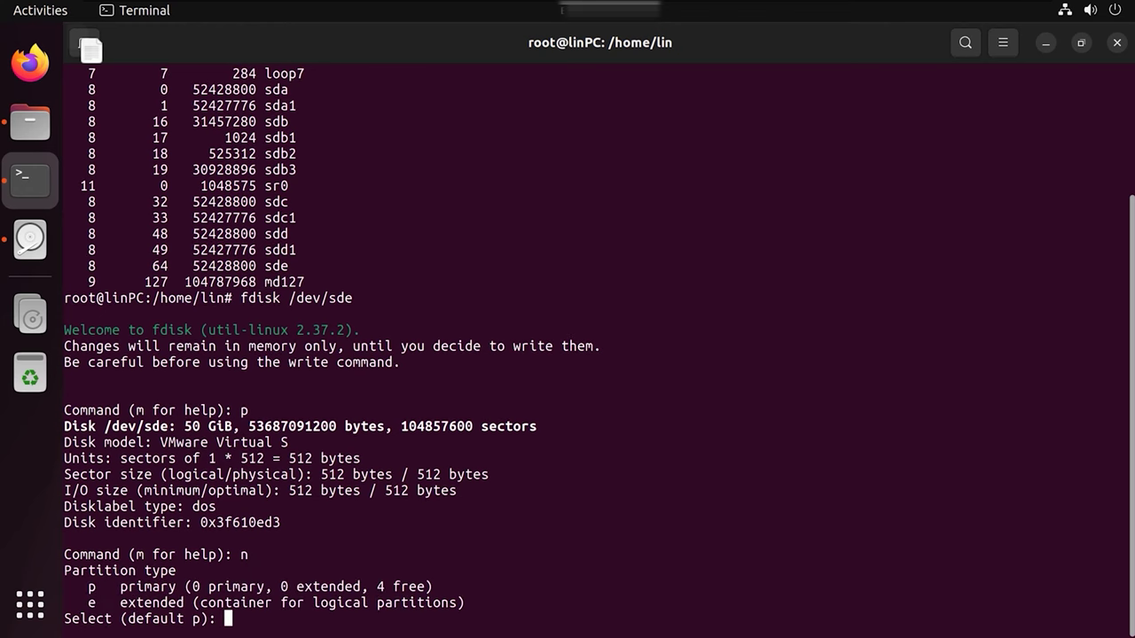
text(p)
key(Return)
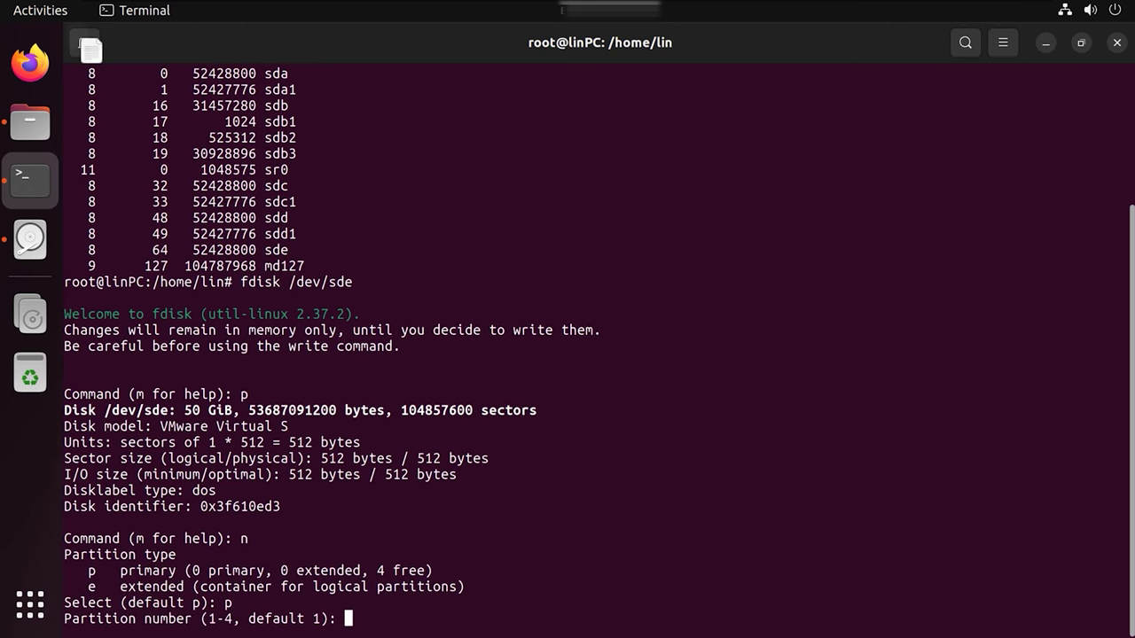
text(1)
key(Return)
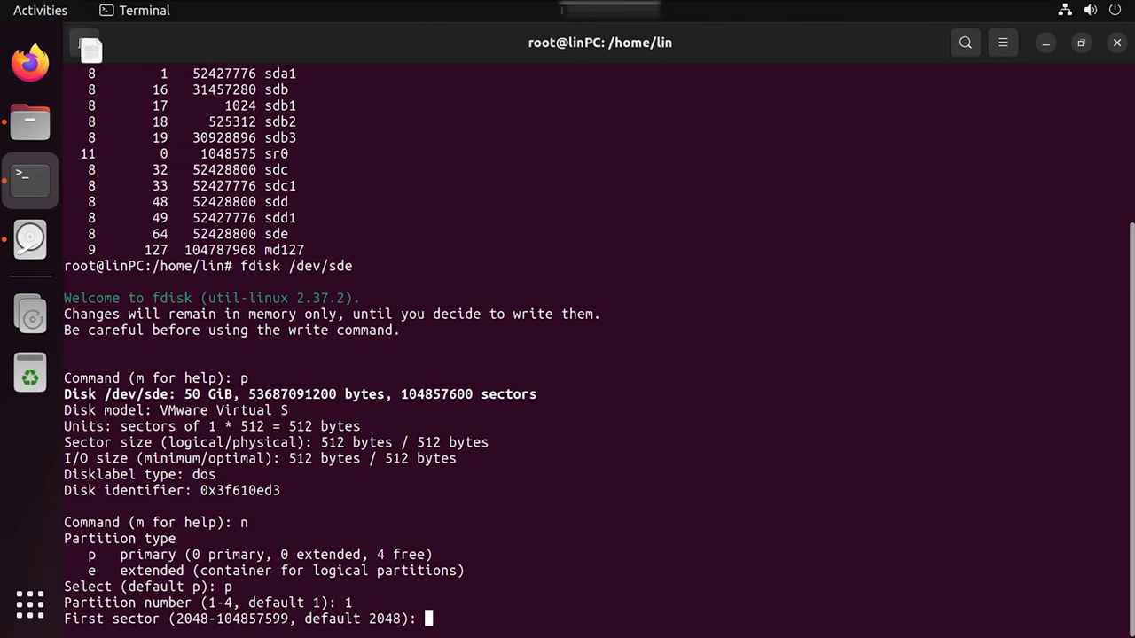
key(Return)
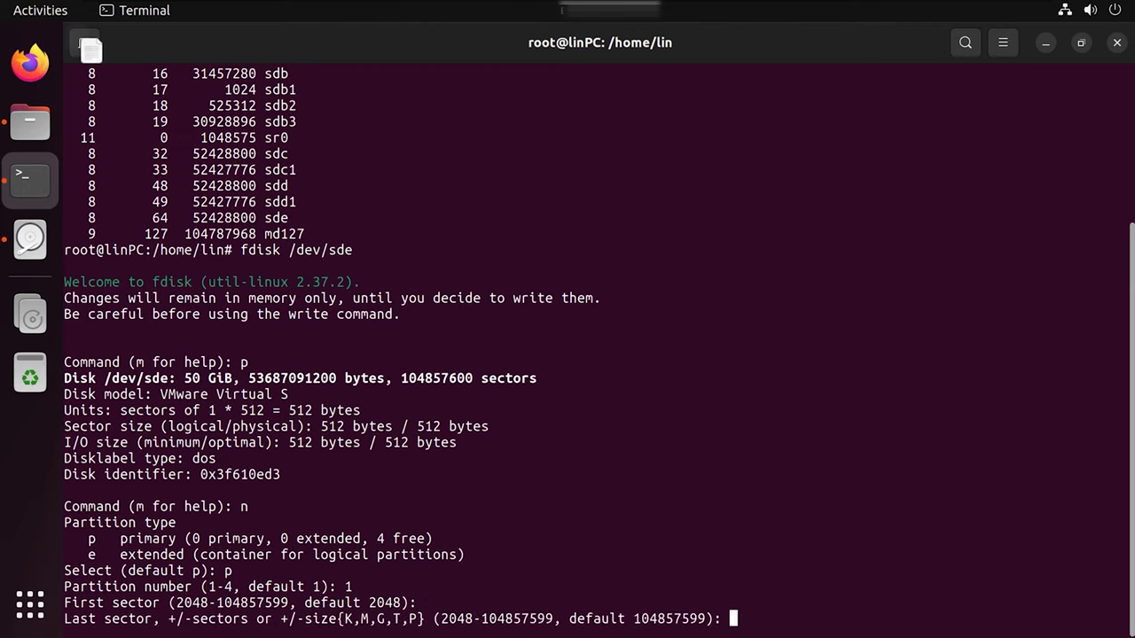
key(Return)
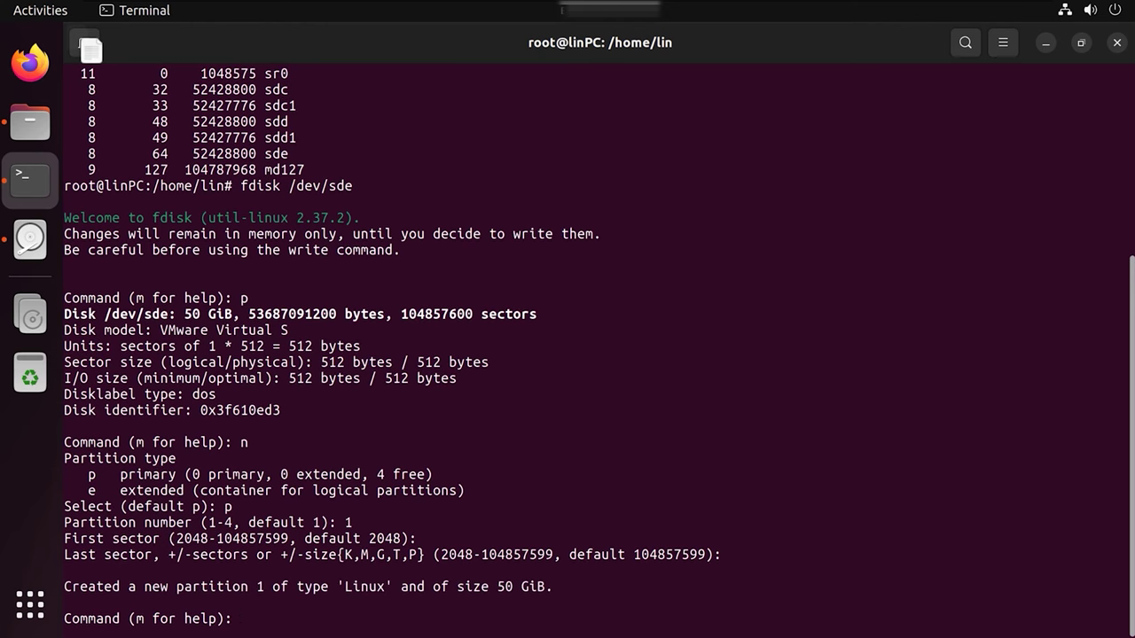
Print the partition table of /dev/sde and write the changes to the disk
text(p)
key(Return)
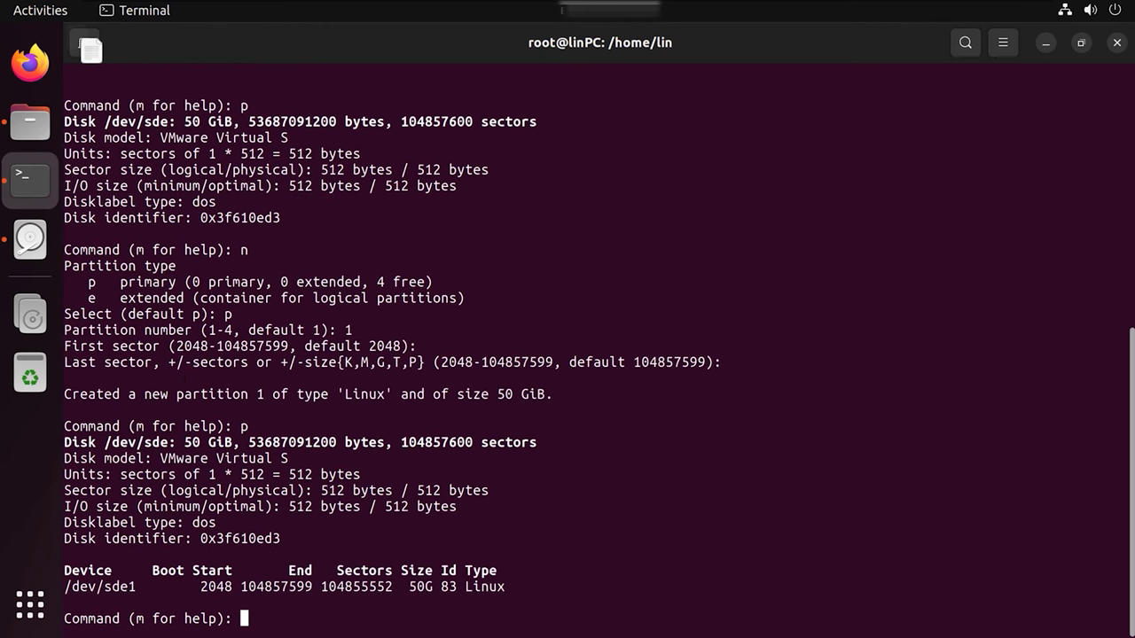
text(w)
key(Return)
Add /dev/sde1 to the array /dev/md127 with mdadm --add and display the array status from /proc/mdstat
text(mdadm --add /dev/md127 /dev/sde1)
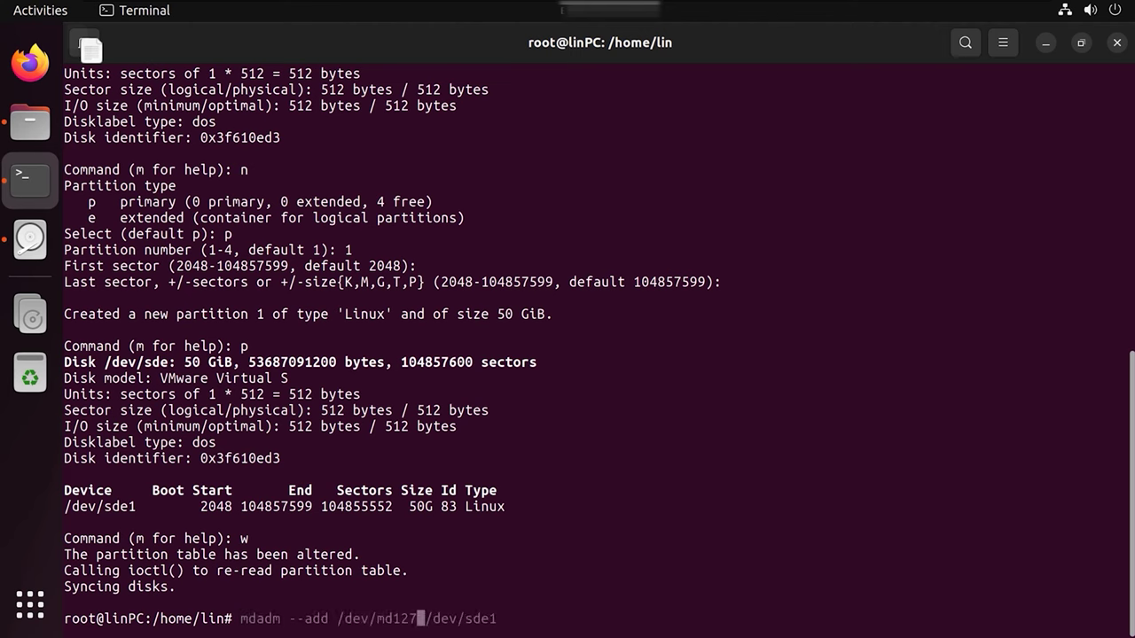
scroll(491, 572, up, 7)
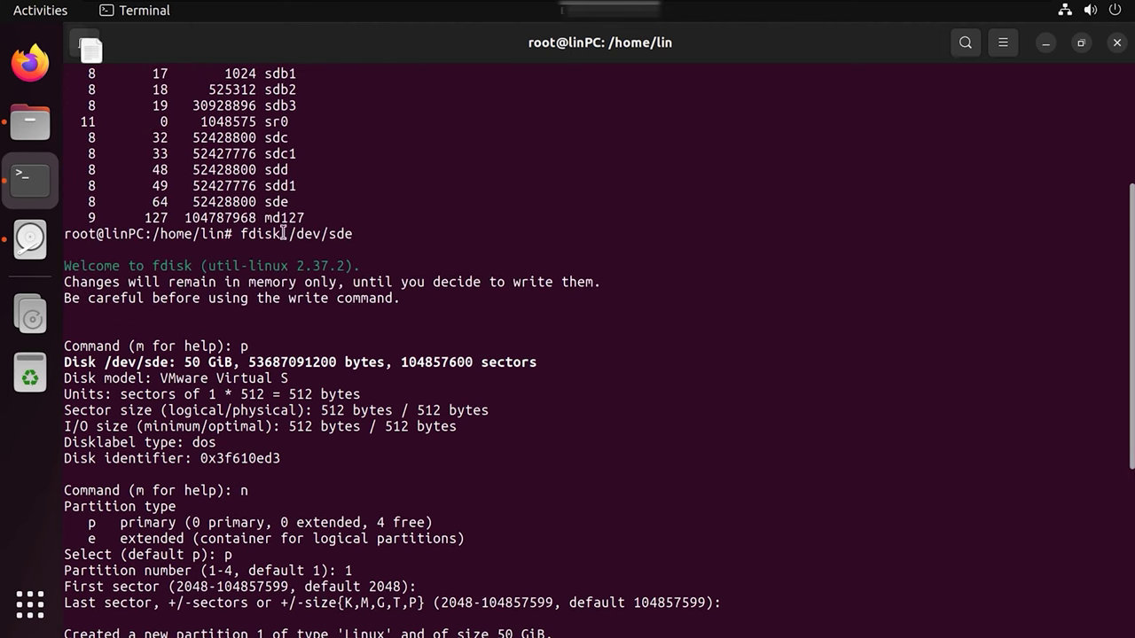
scroll(309, 232, down, 7)
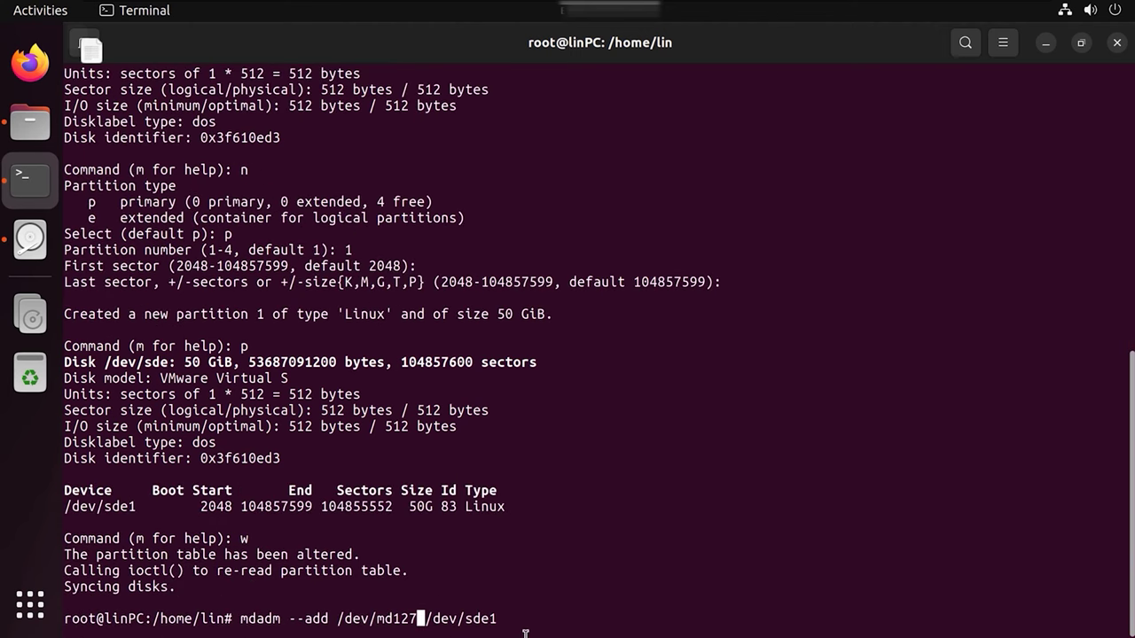
key(Right)
key(Right)
key(Right)
key(Right)
key(Right)
key(Right)
key(Right)
key(Right)
key(Right)
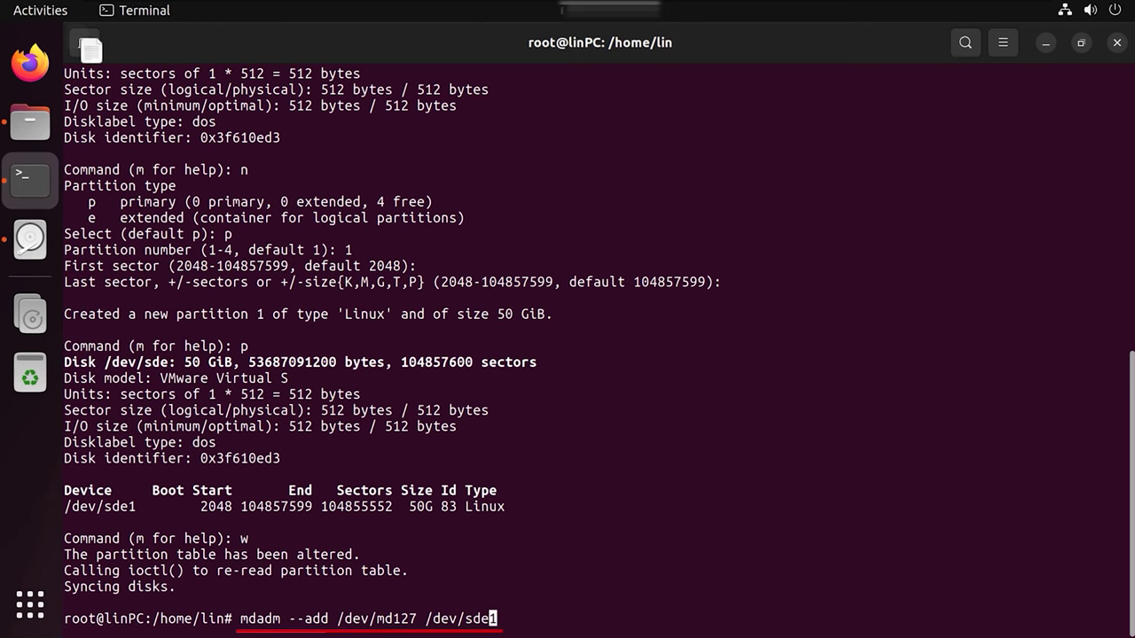
key(Right)
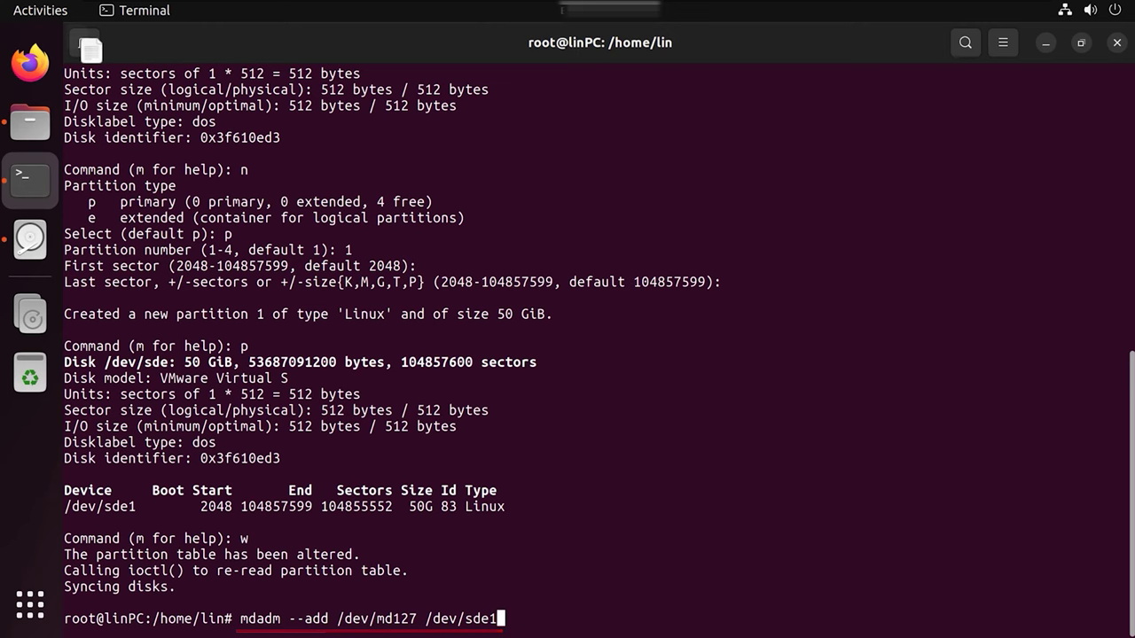
key(Return)
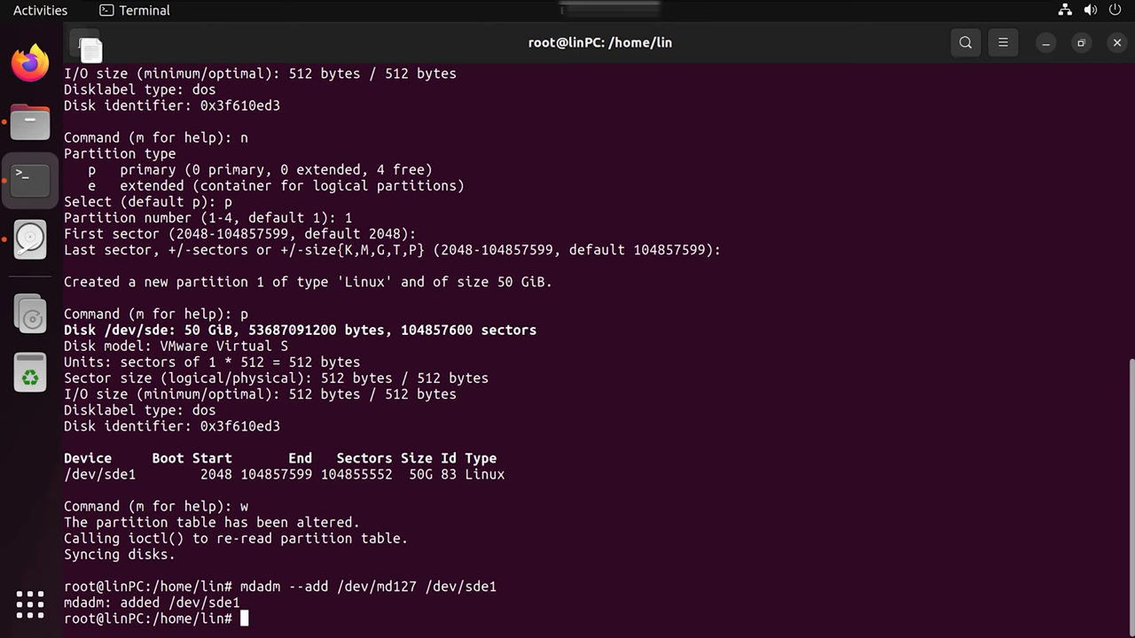
text(cat /proc/mdstat)
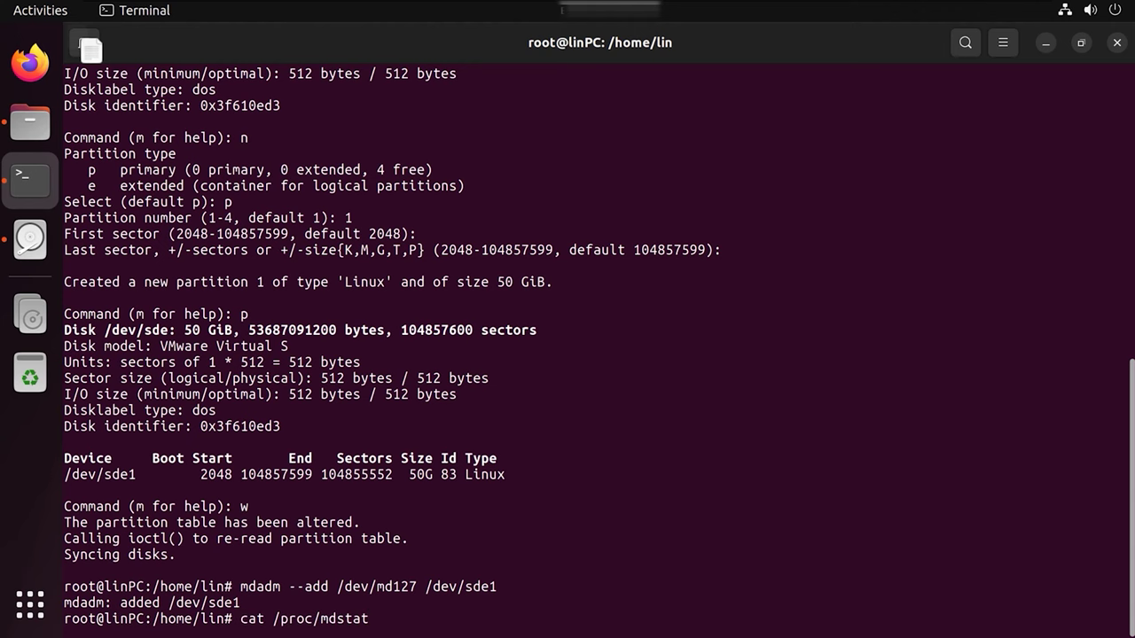
key(Return)
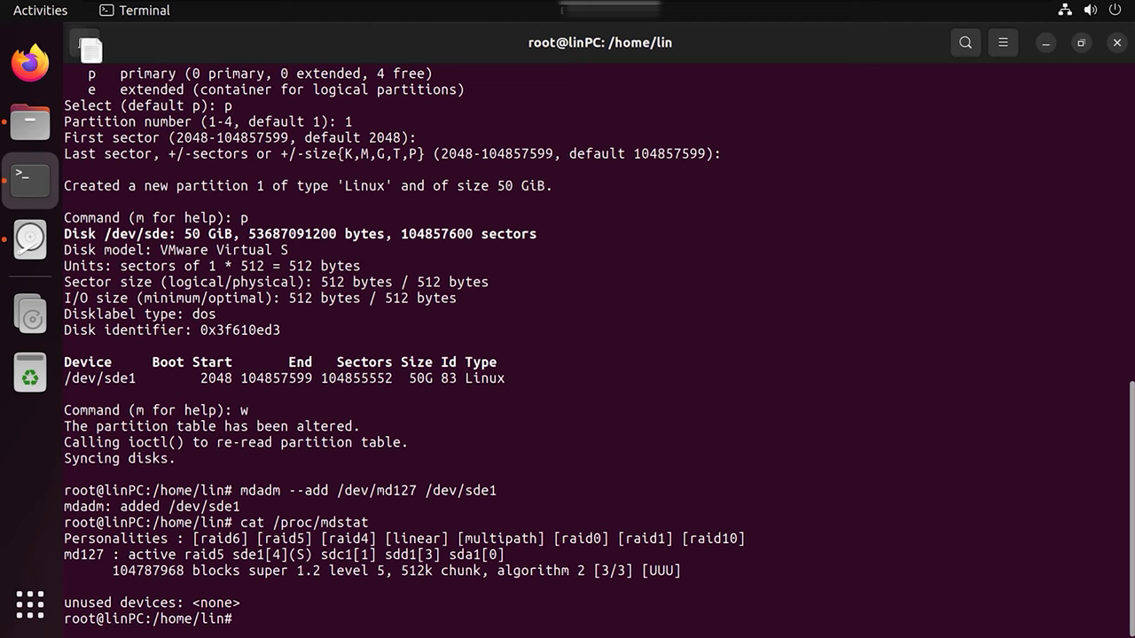
Grow the array /dev/md127 to 4 RAID devices with mdadm --grow --raid-devices=4
text(mdadm --grow --raid-devices=4 /dev/md0)
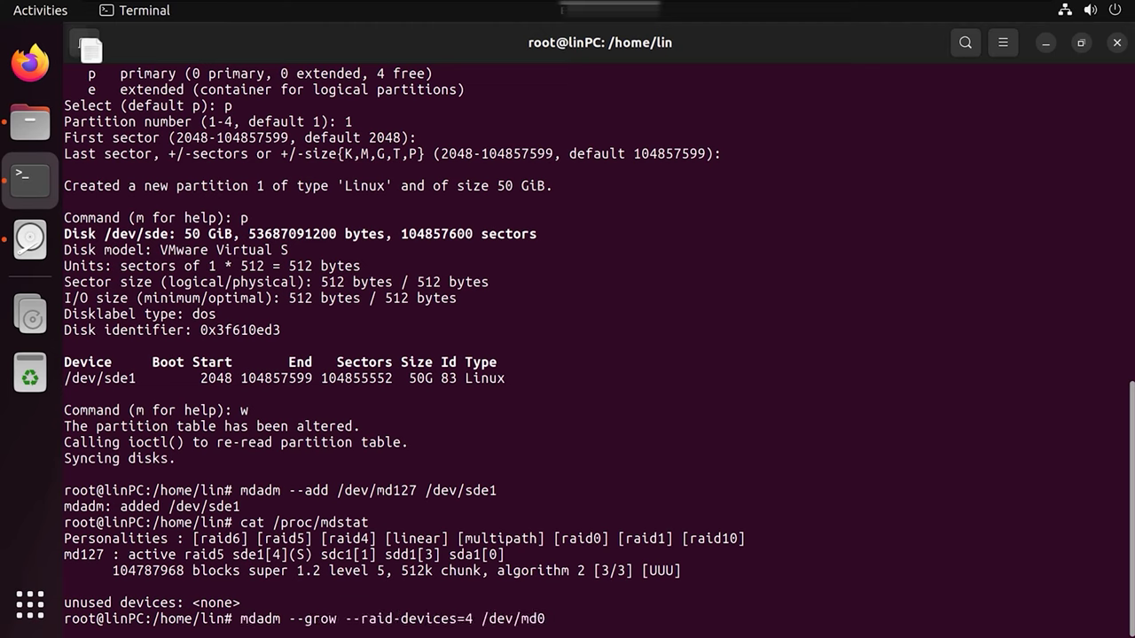
key(BackSpace)
text(127)
key(Return)
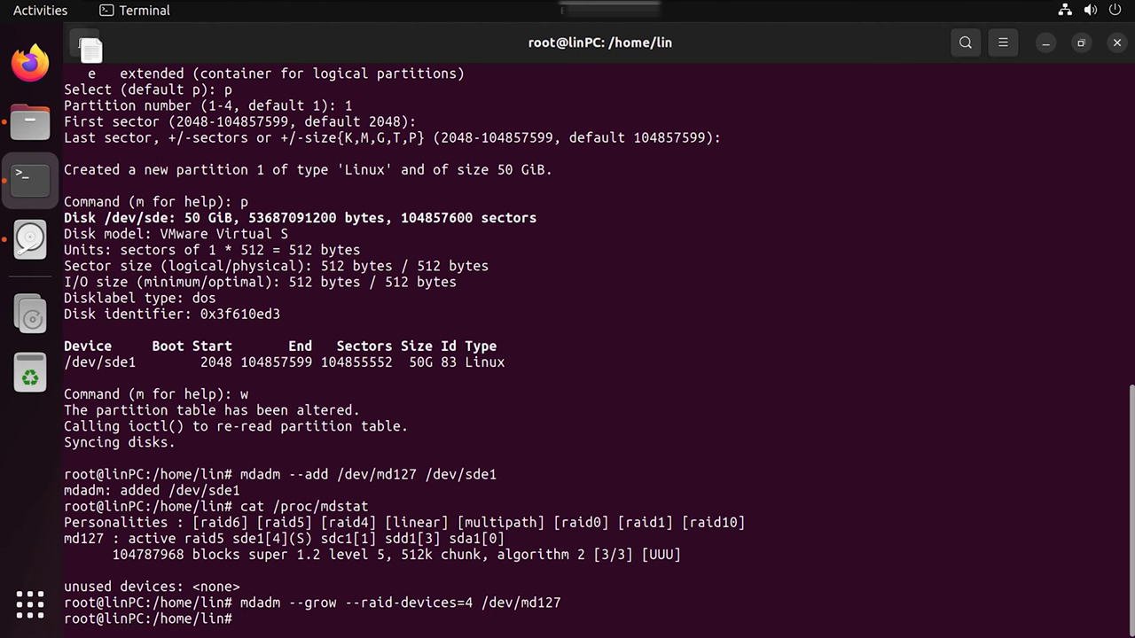
Display the system's partitions from /proc/partitions and the RAID array status from /proc/mdstat
text(cat /proc/partitions)
key(Return)
text(cat /proc/mdstat)
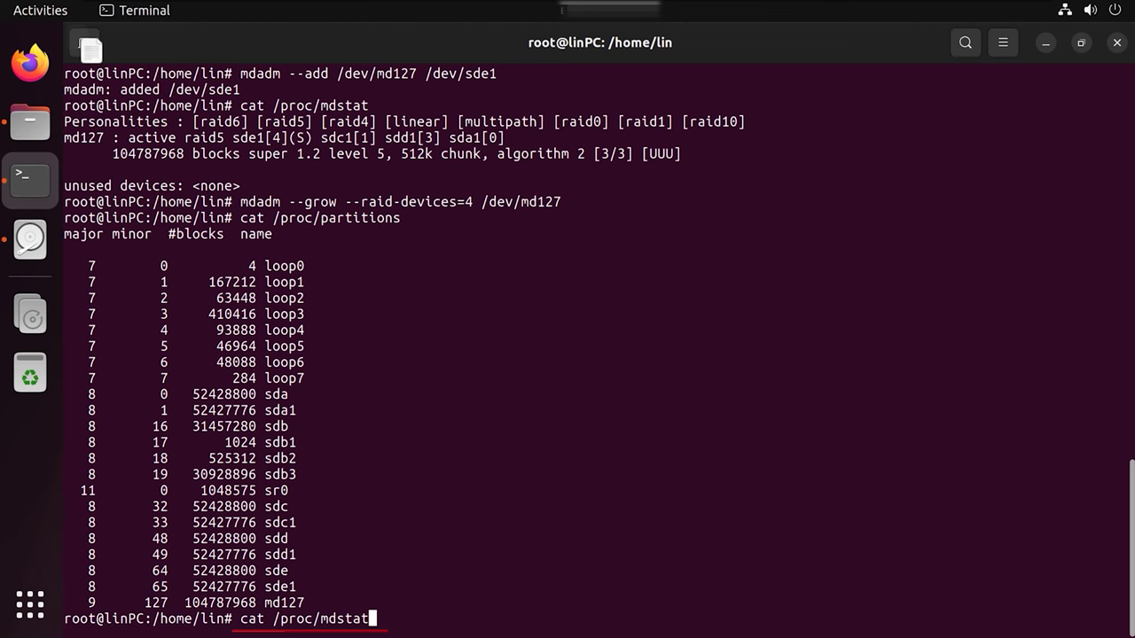
key(Return)
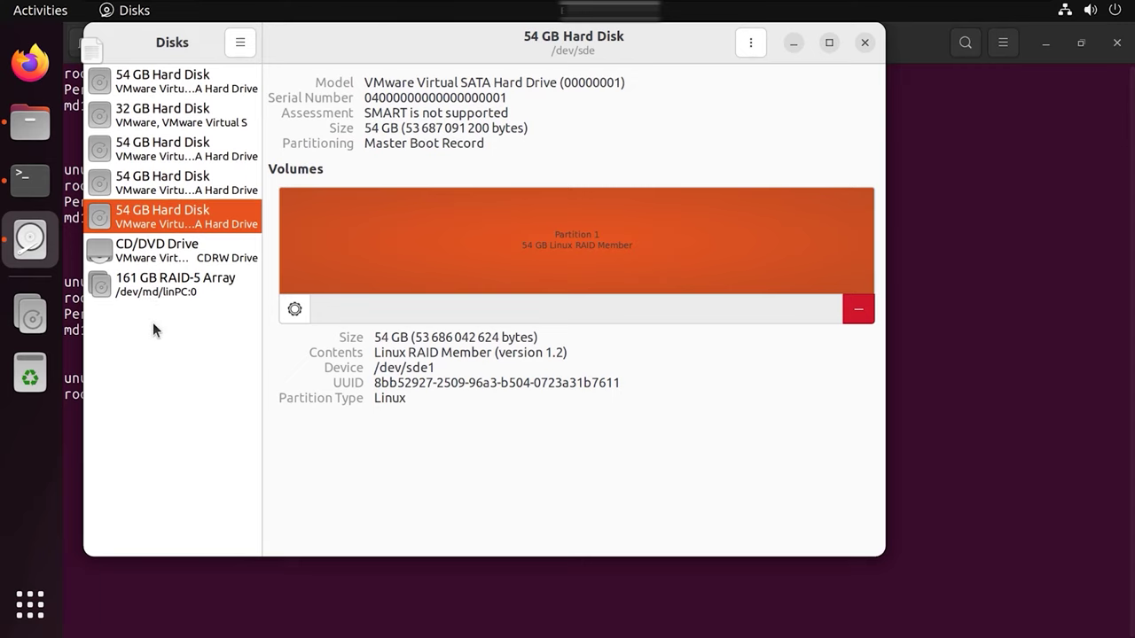
Select the RAID-5 array in Disks and run a forced file system check on /dev/md127 in Terminal with e2fsck -f
click(140, 284)
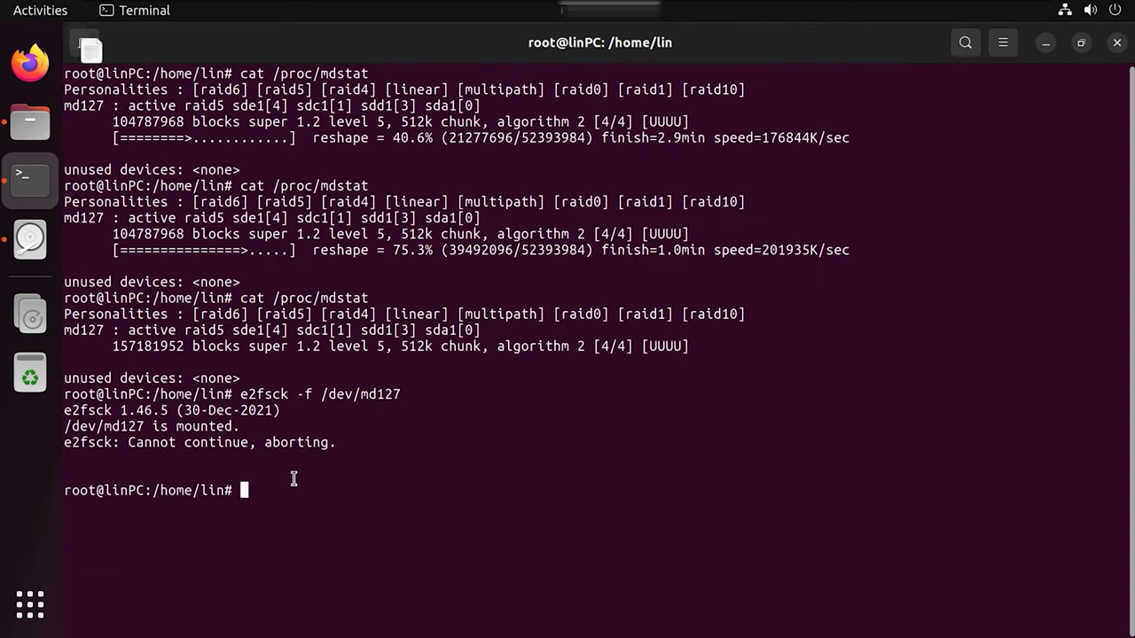
key(Up)
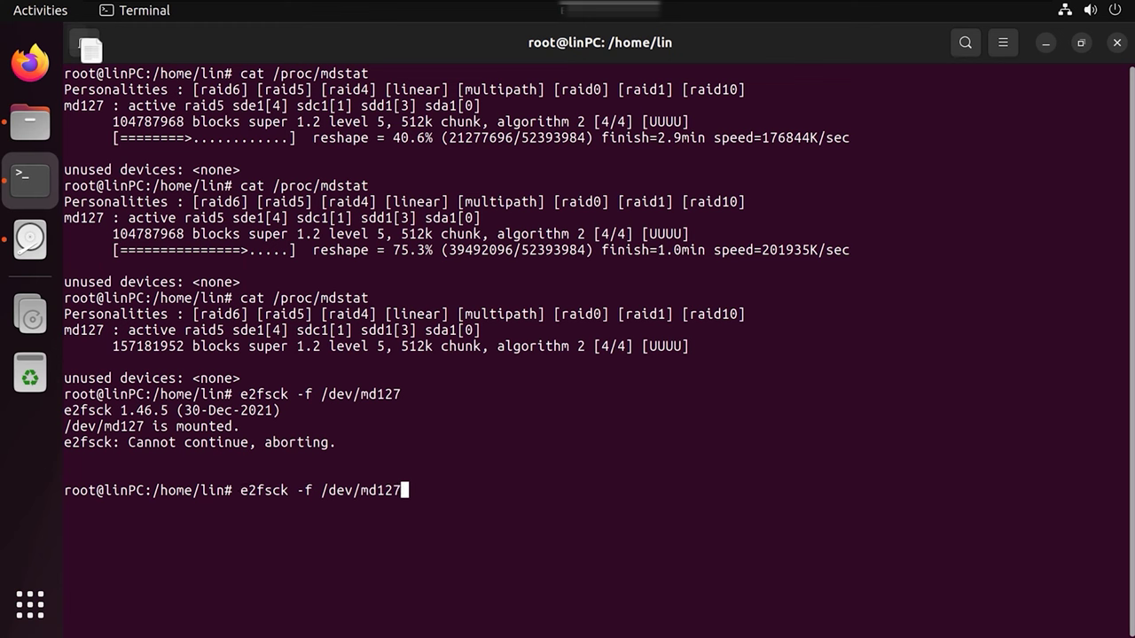
key(Return)
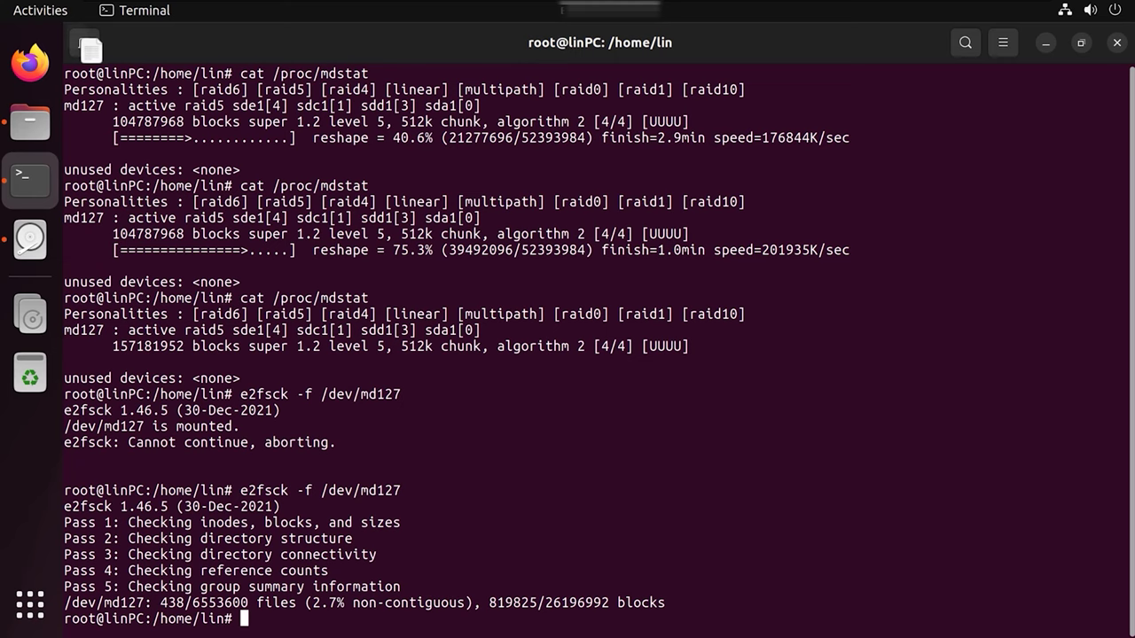
Expand the file system on /dev/md127 to the full array size with resize2fs
text(resize2fs /dev/md127)
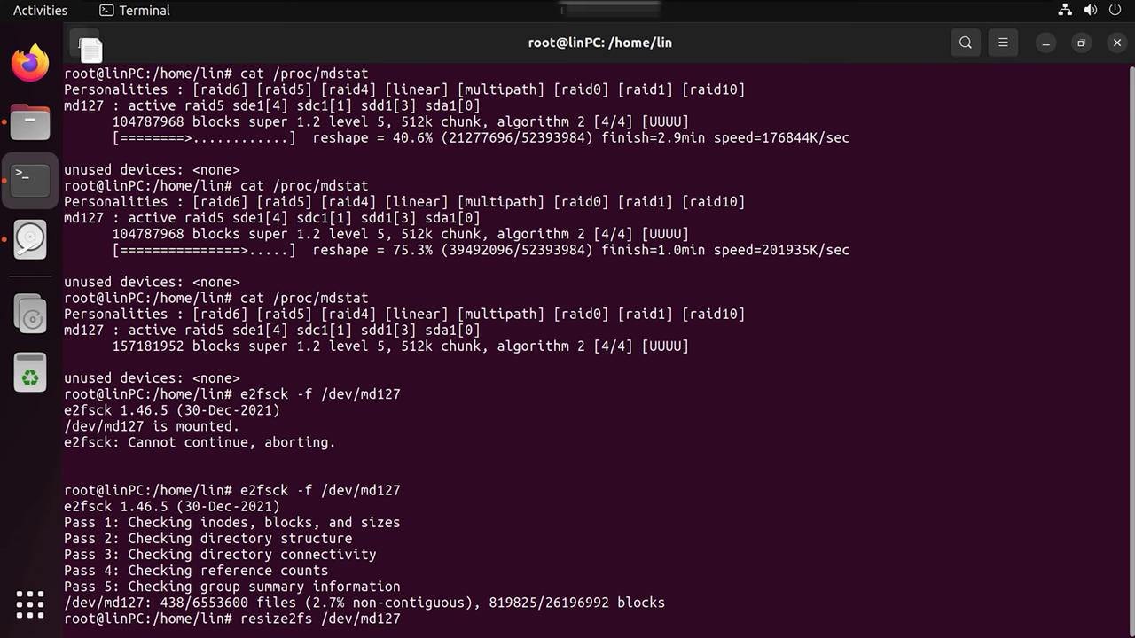
key(Return)
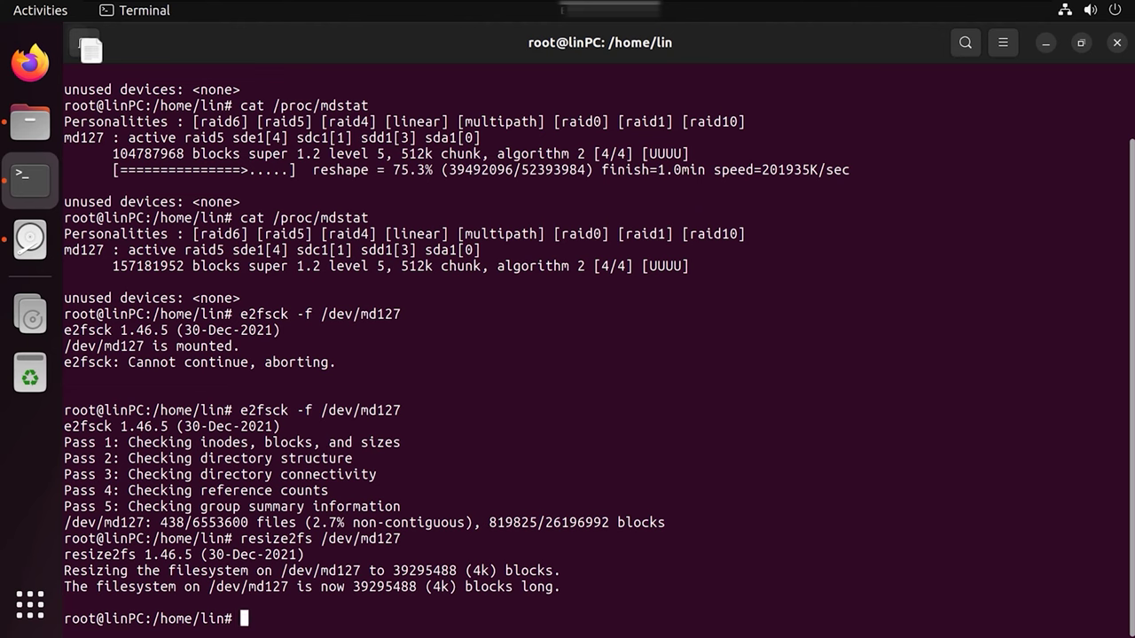
Mount the RAID-5 array's file system in Disks and display the disk usage in Terminal with df -h
click(30, 239)
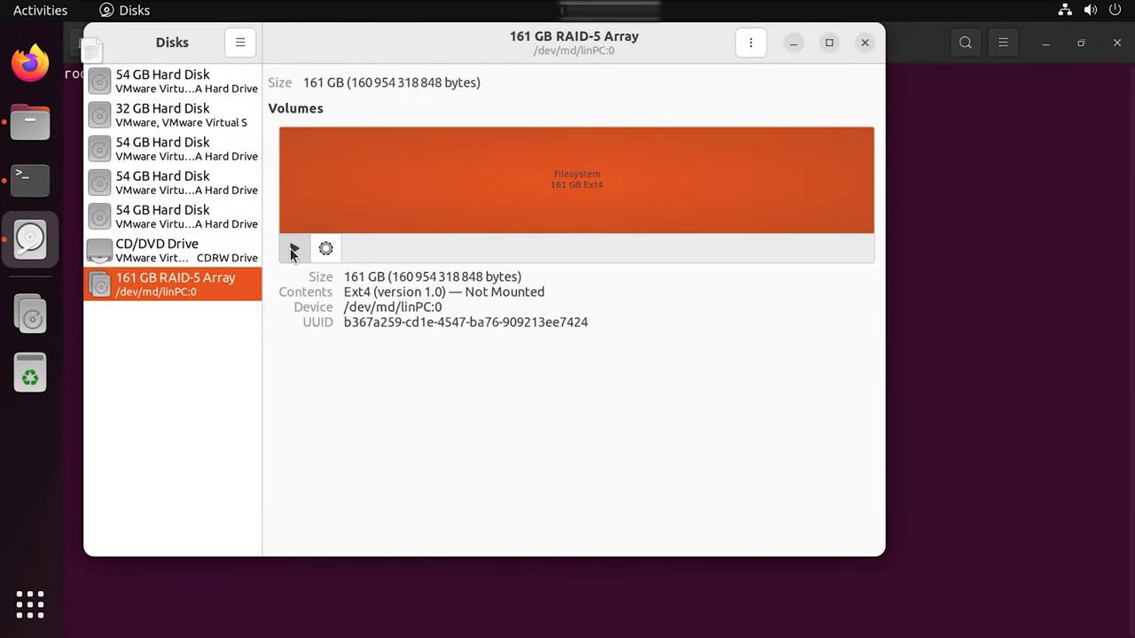
click(294, 250)
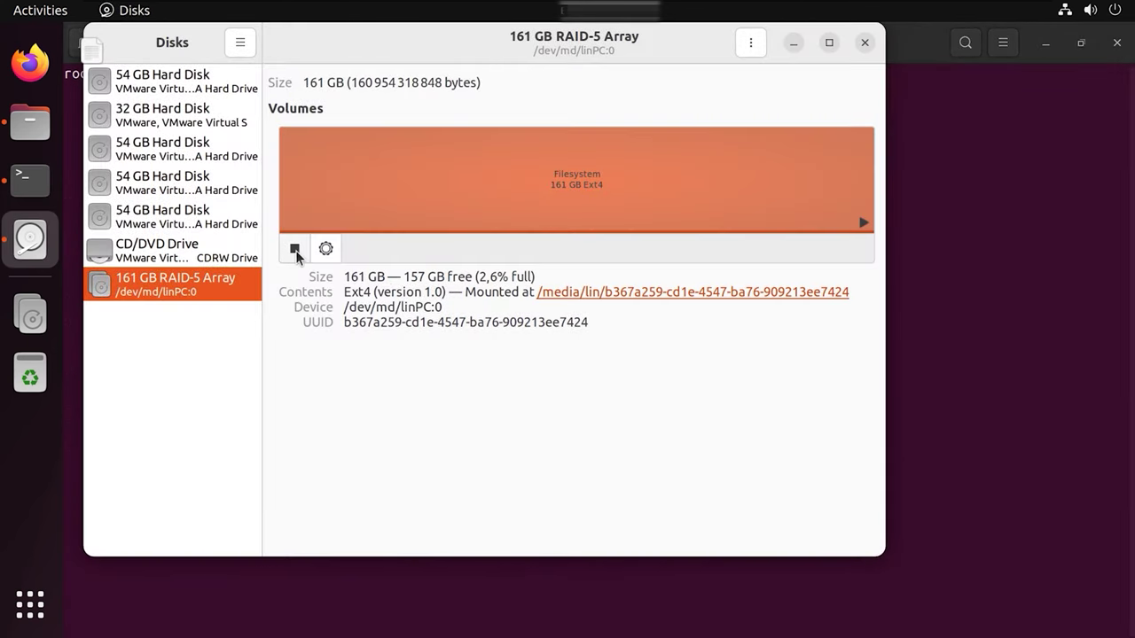
click(791, 43)
text(df -h)
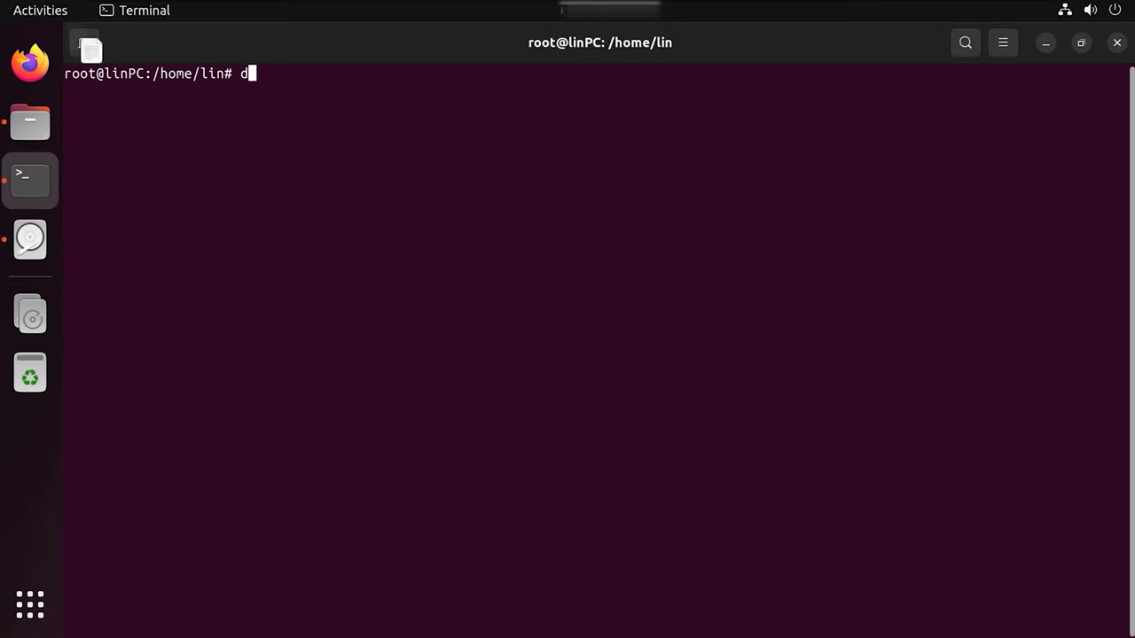
key(Return)
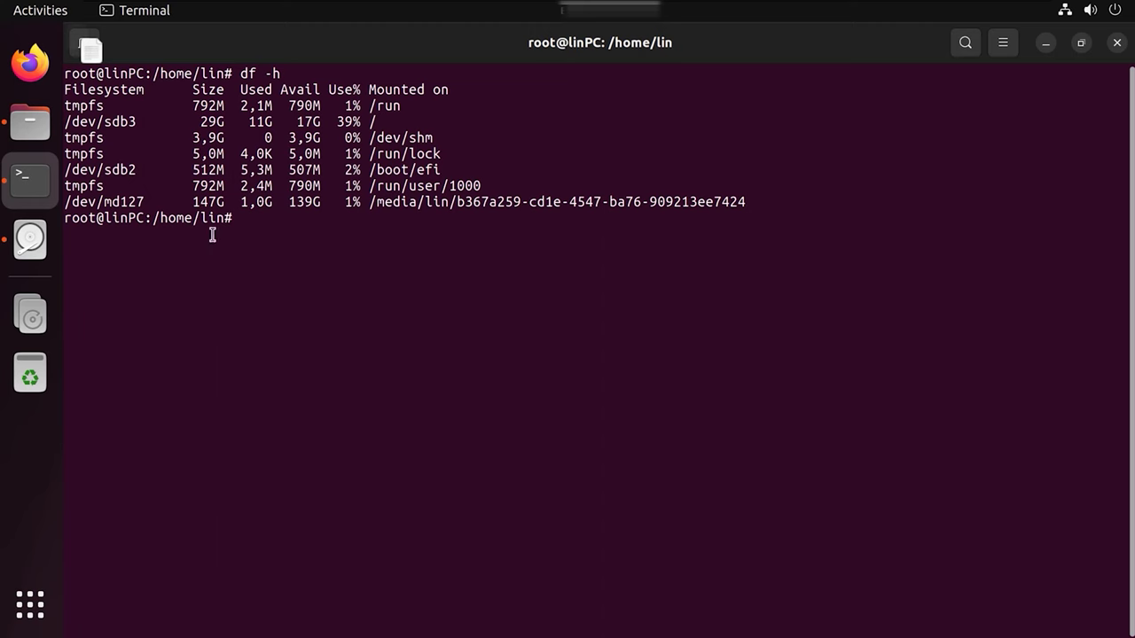
Open the 161 GB volume from Other Locations in Files and view the contents of its Car folder
click(30, 123)
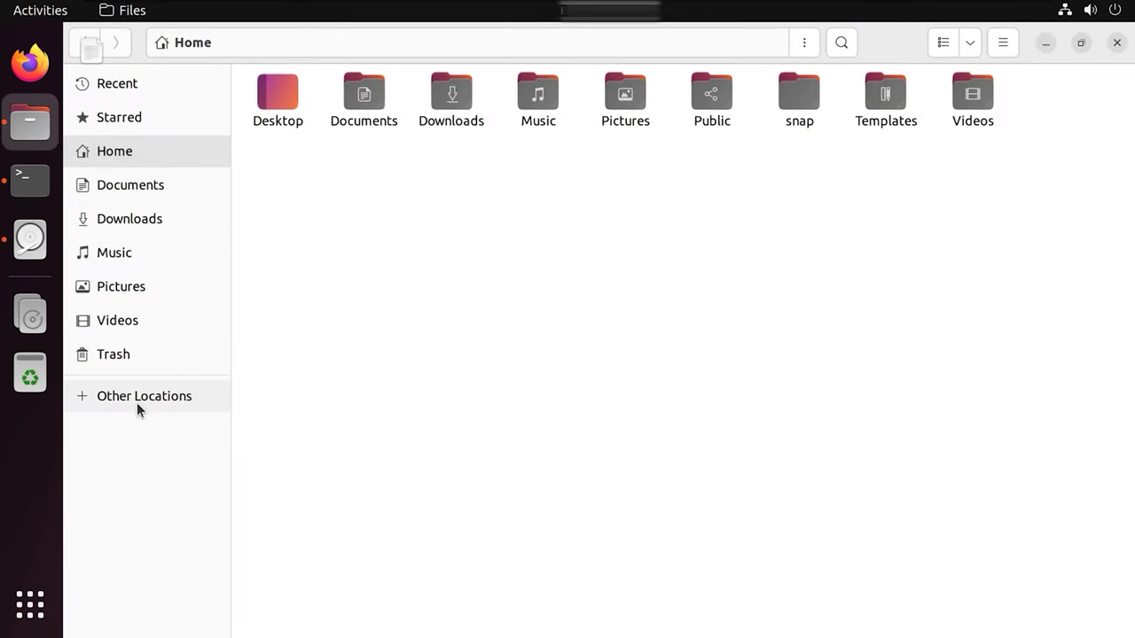
click(136, 401)
click(353, 165)
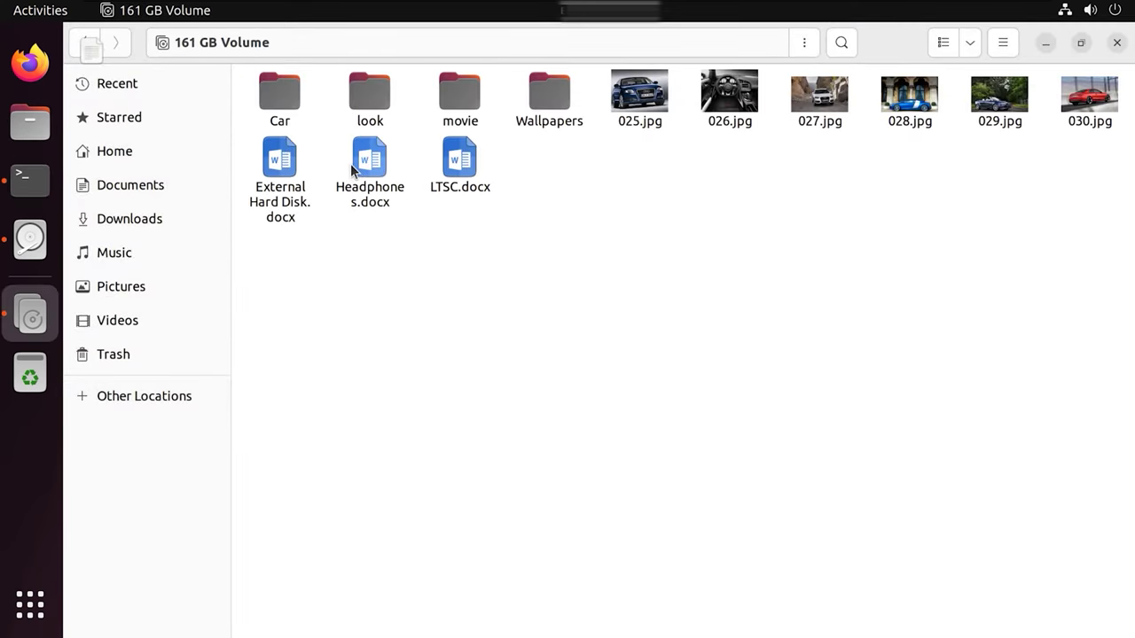
double_click(284, 95)
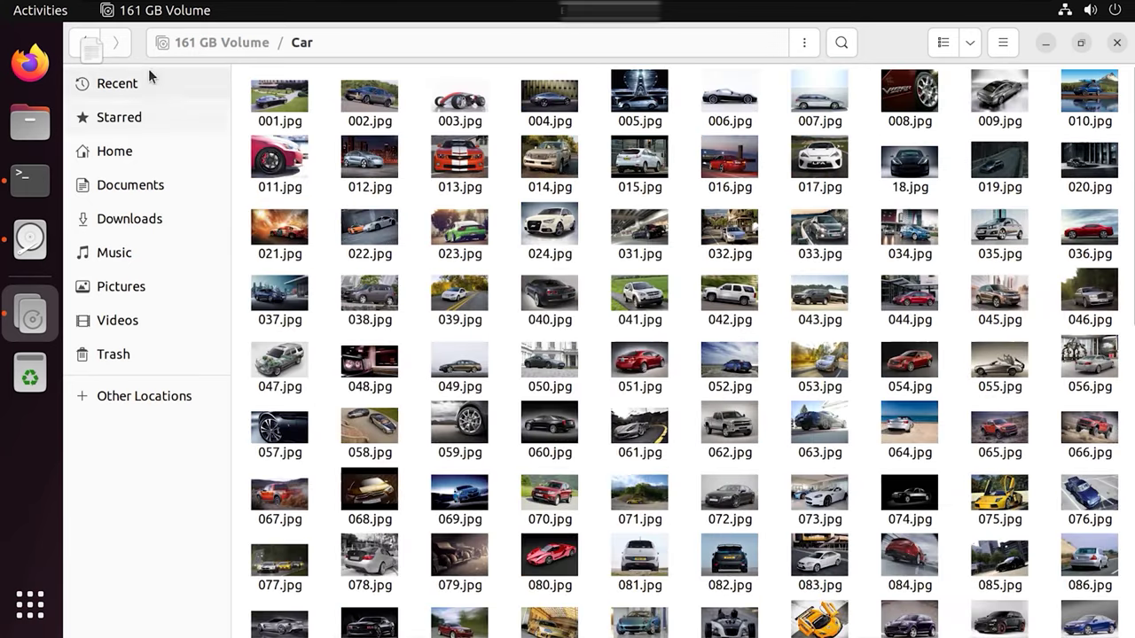
Return to Other Locations to examine the volume's available space, and switch to Disks to view the RAID-5 array
click(256, 46)
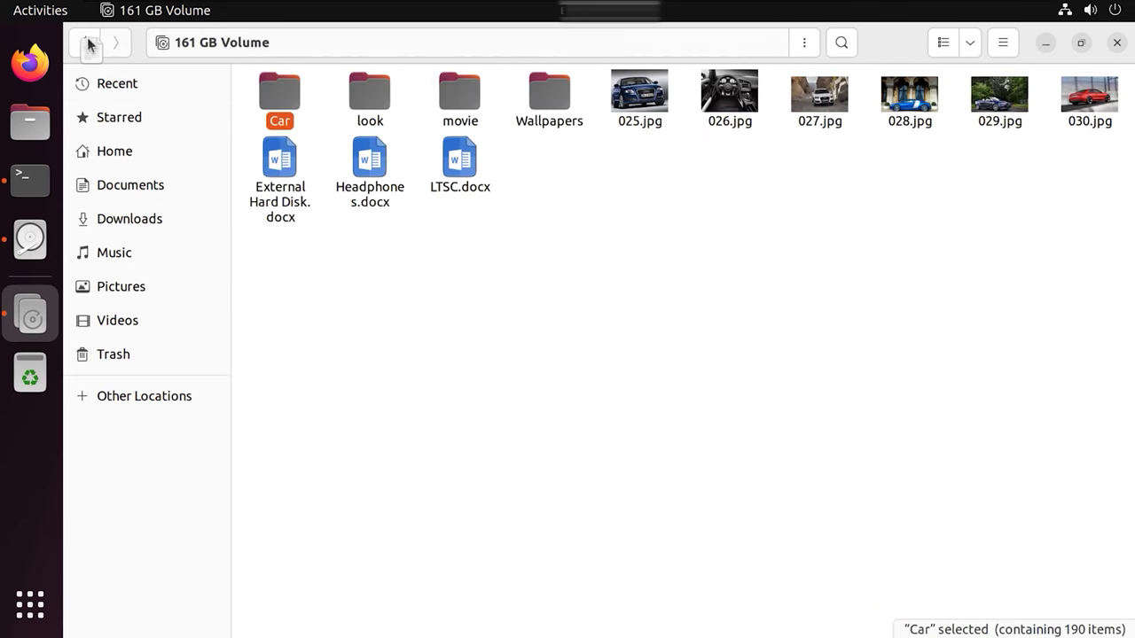
click(86, 42)
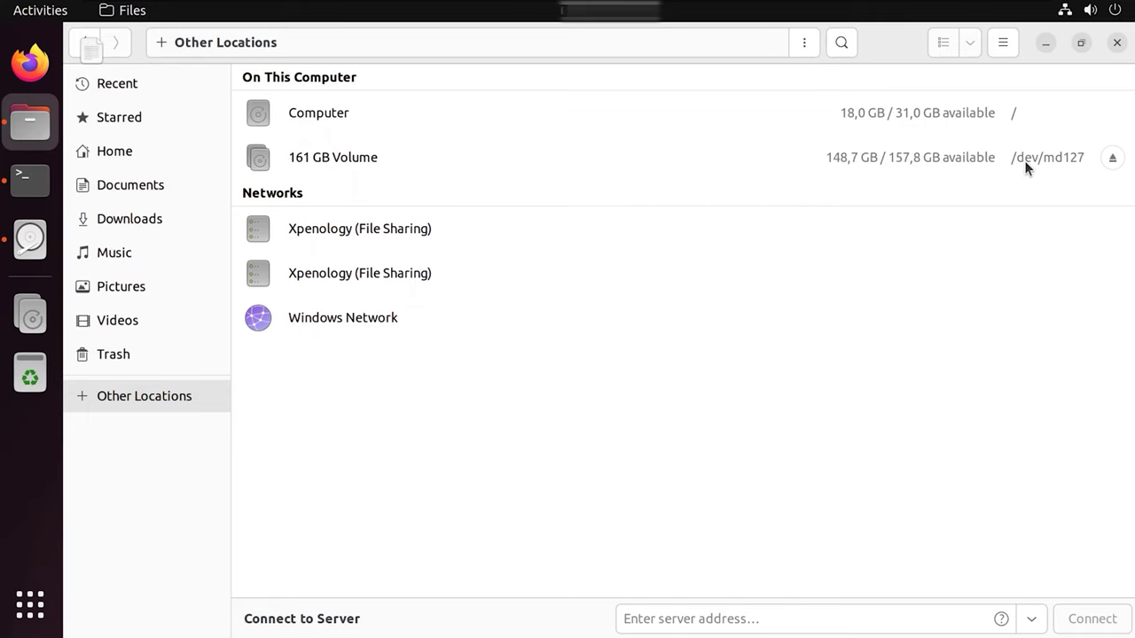
click(30, 240)
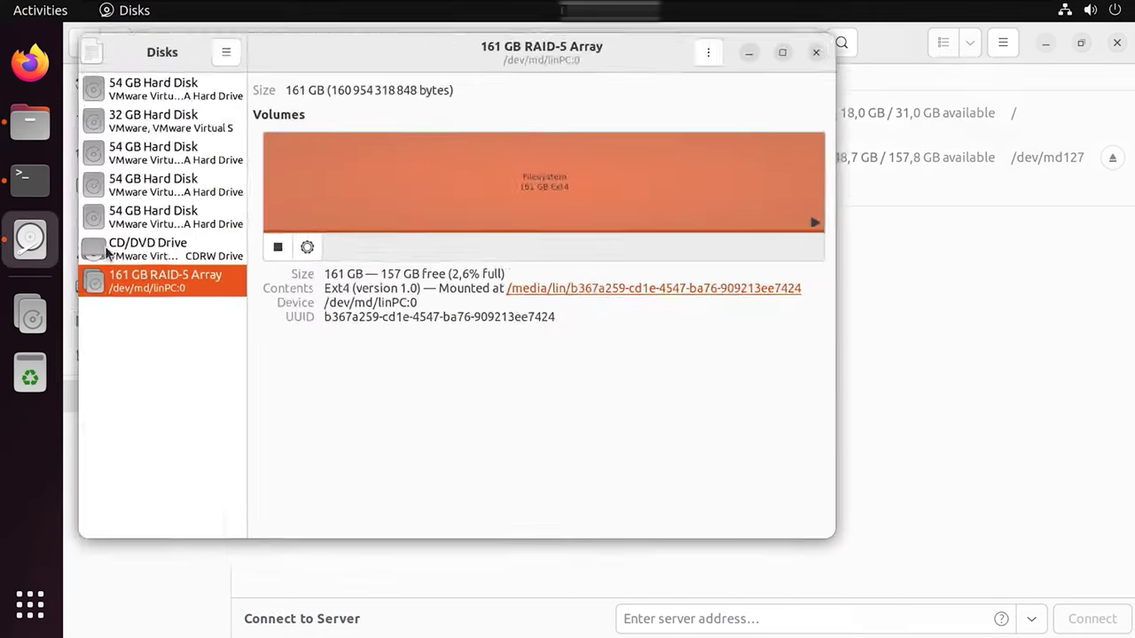